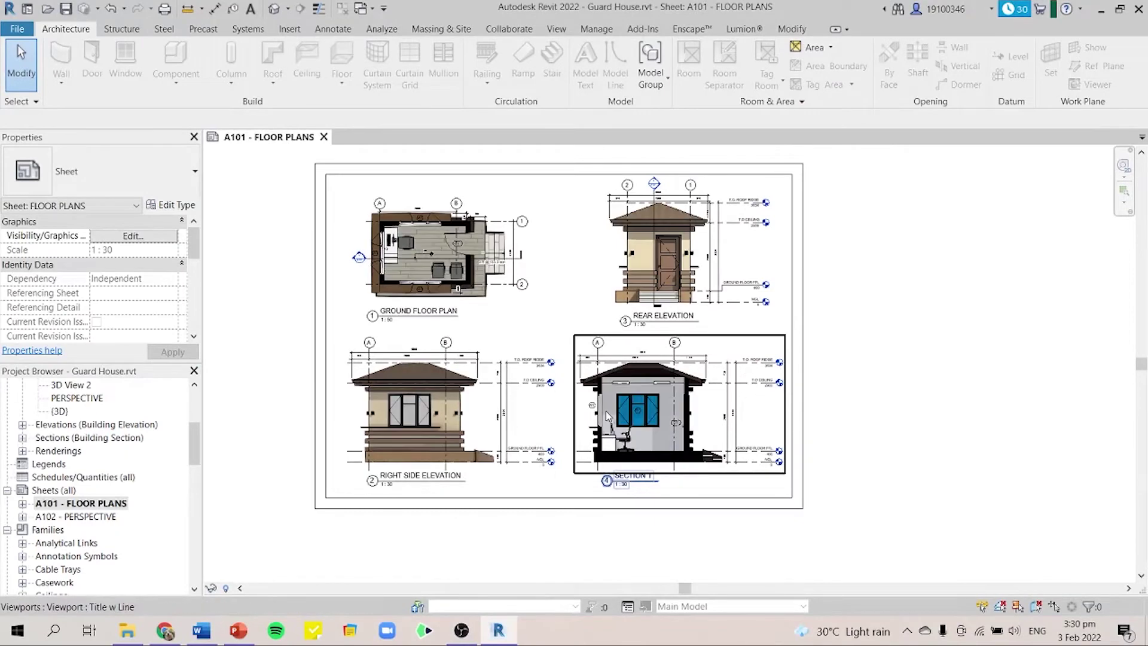
# Step: Pan and zoom around sheet A101 to review its floor plans and elevations
pyautogui.moveTo(640, 409); pyautogui.dragTo(728, 395, button='middle')
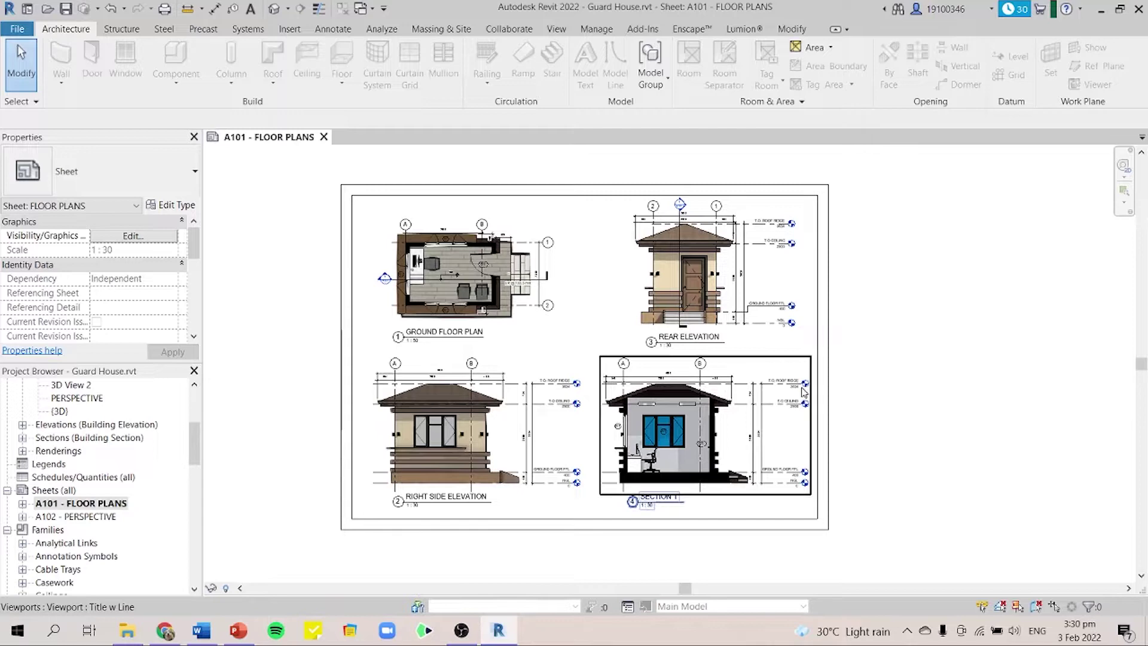
pyautogui.moveTo(885, 382); pyautogui.dragTo(873, 383, button='middle')
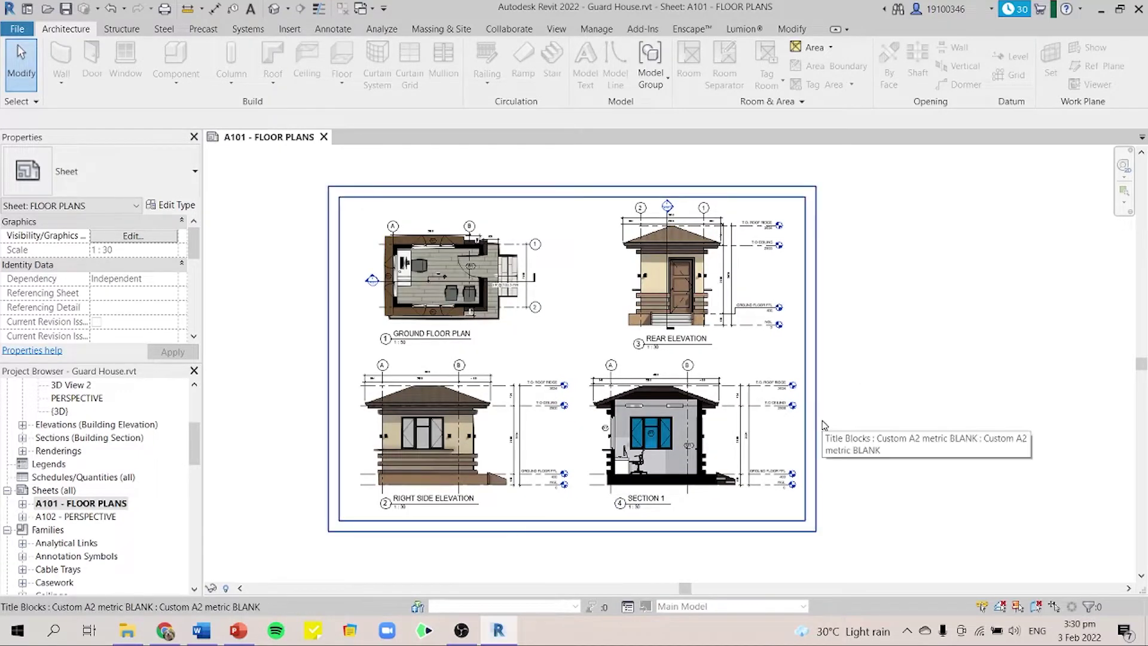
pyautogui.scroll(-1, 824, 425)
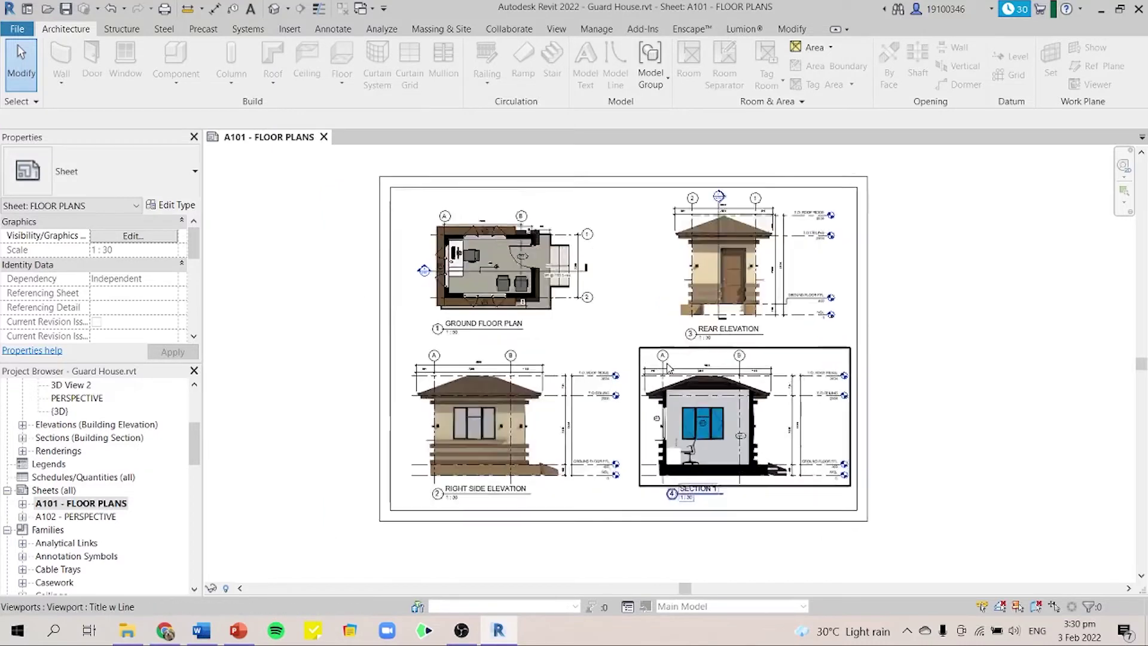
pyautogui.scroll(2, 626, 386)
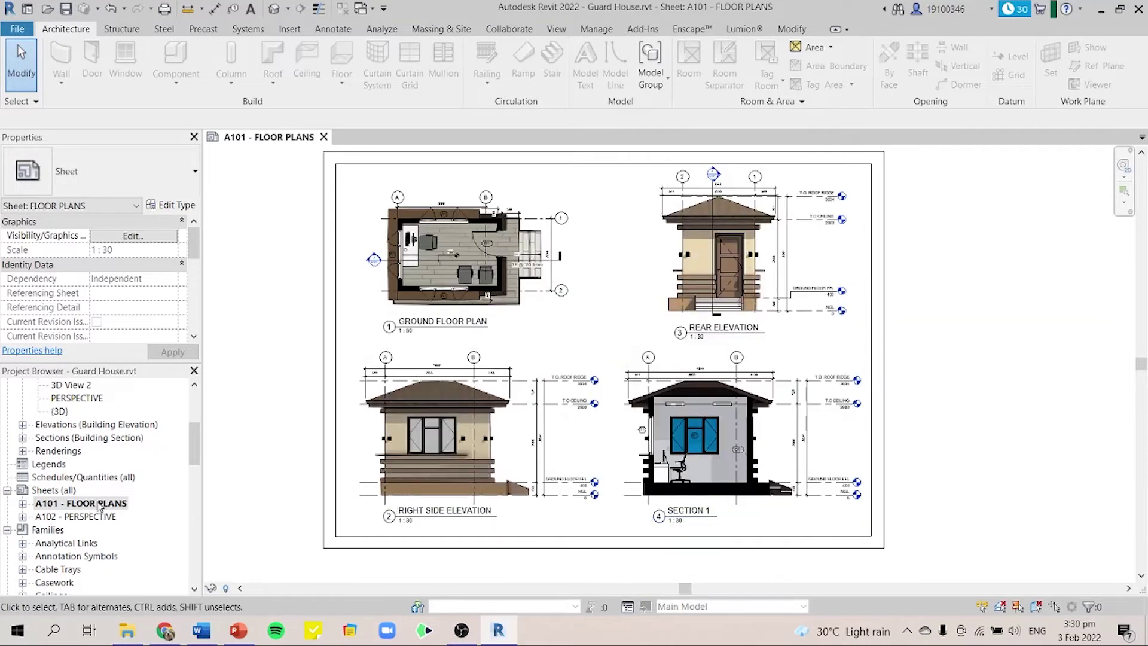
# Step: Open A102 - PERSPECTIVE, then switch back to A101 - FLOOR PLANS and pan and zoom it
pyautogui.doubleClick(83, 517)
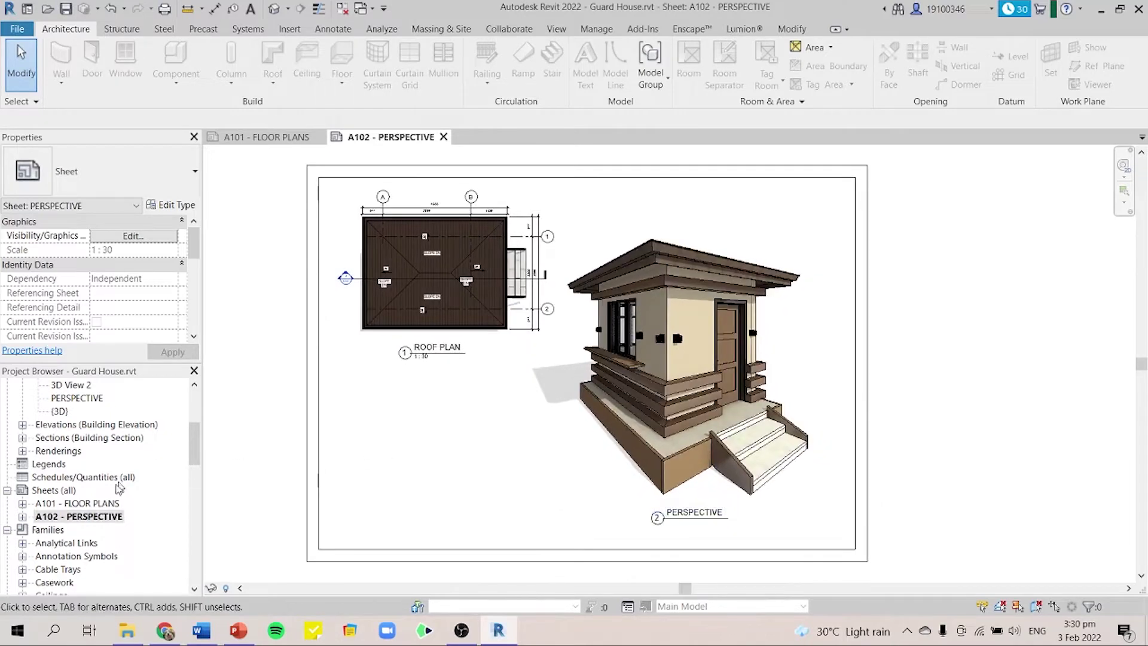
pyautogui.doubleClick(78, 502)
pyautogui.scroll(-2, 584, 455)
pyautogui.scroll(3, 584, 455)
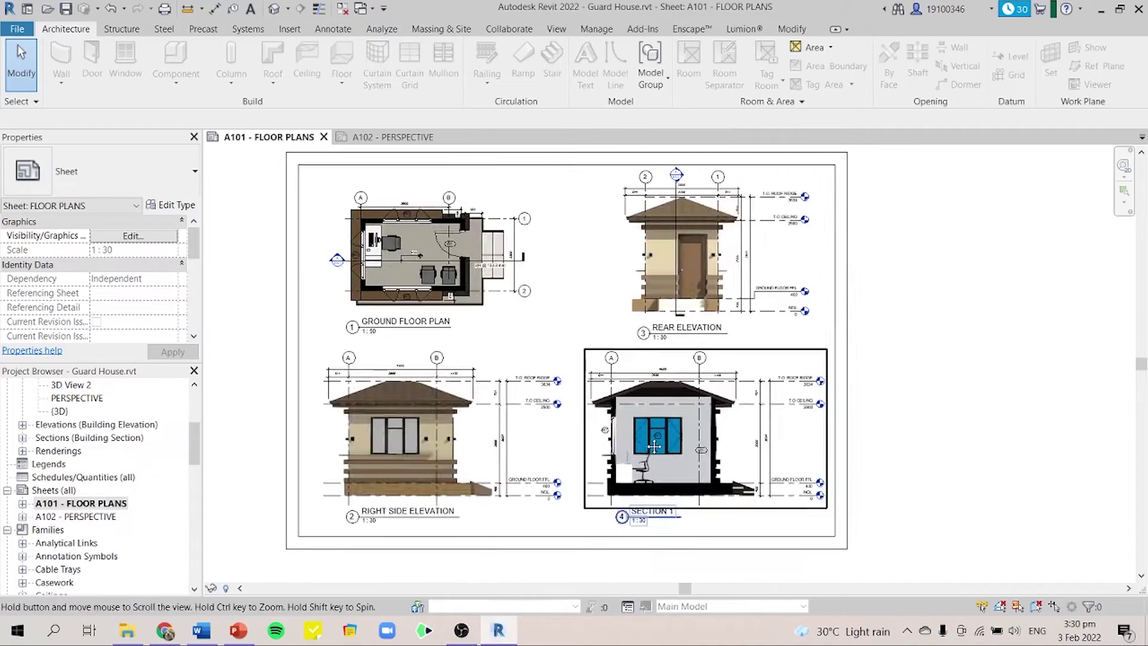
pyautogui.moveTo(650, 476); pyautogui.dragTo(659, 487, button='middle')
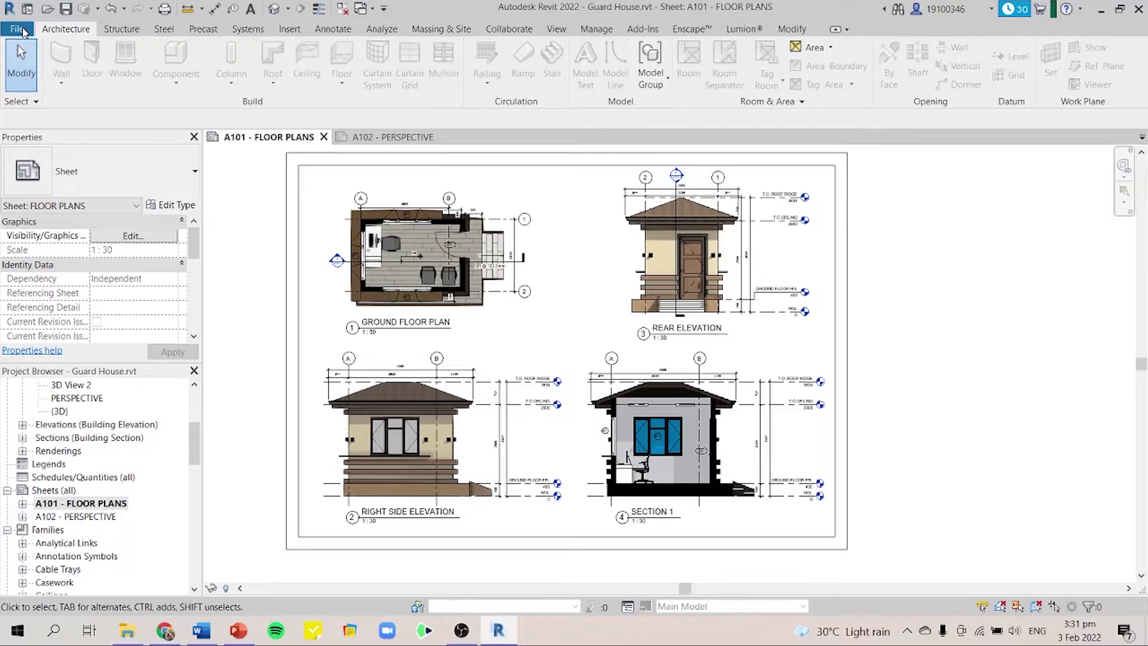
pyautogui.scroll(-1, 418, 263)
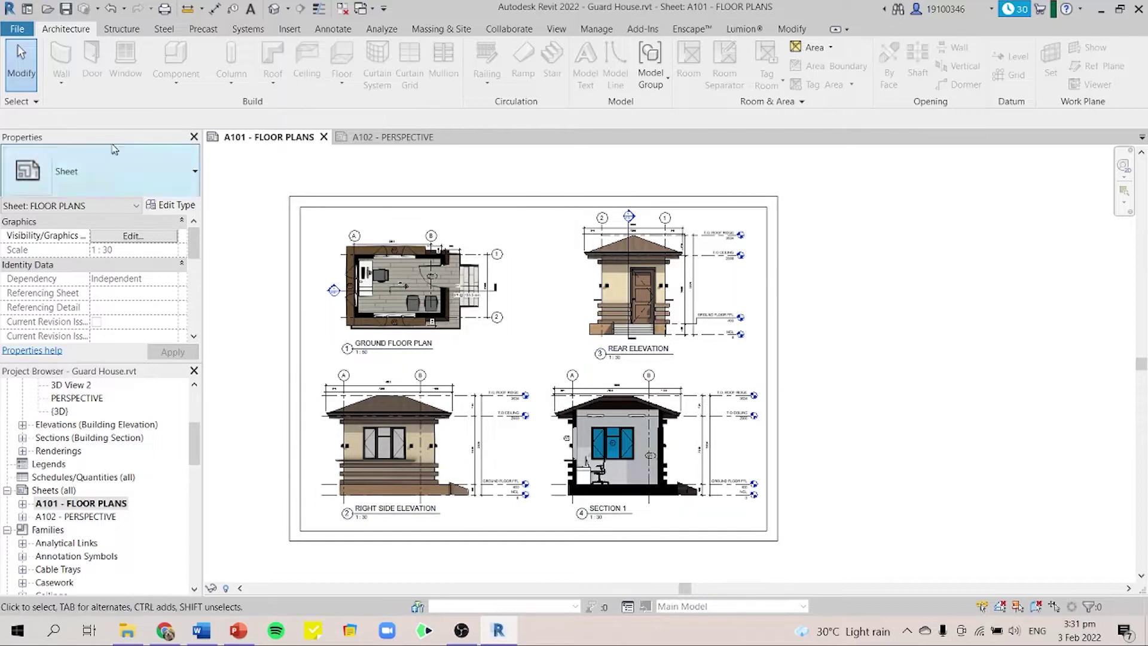
# Step: Start an image export via File > Export > Images and Animations > Image
pyautogui.click(17, 28)
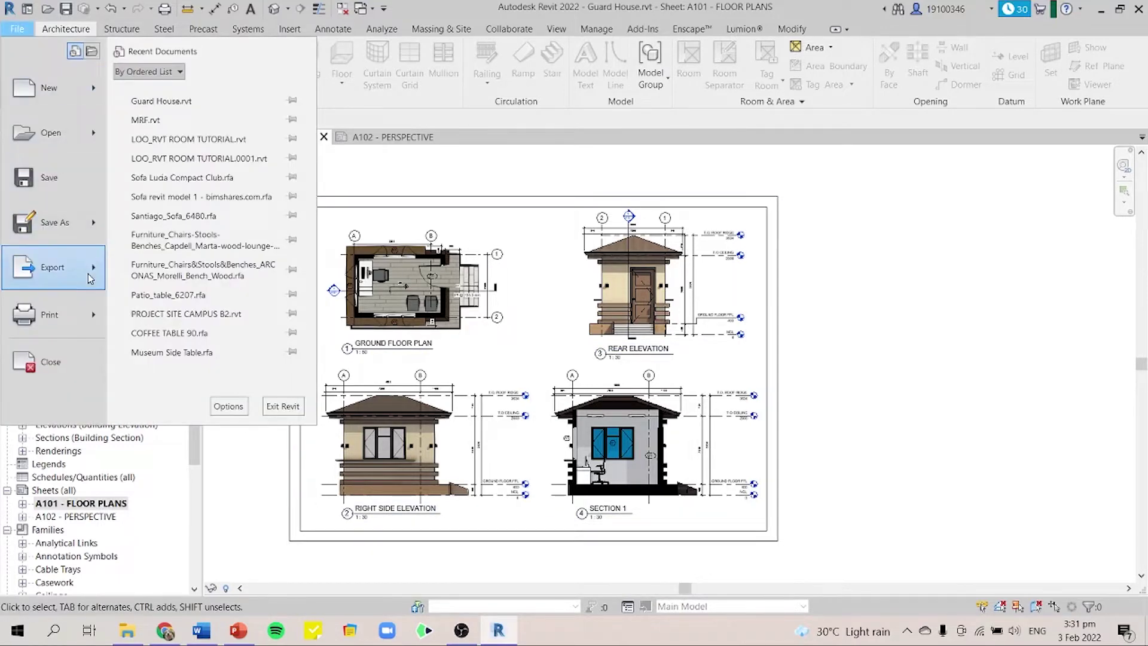
pyautogui.click(17, 29)
pyautogui.click(18, 29)
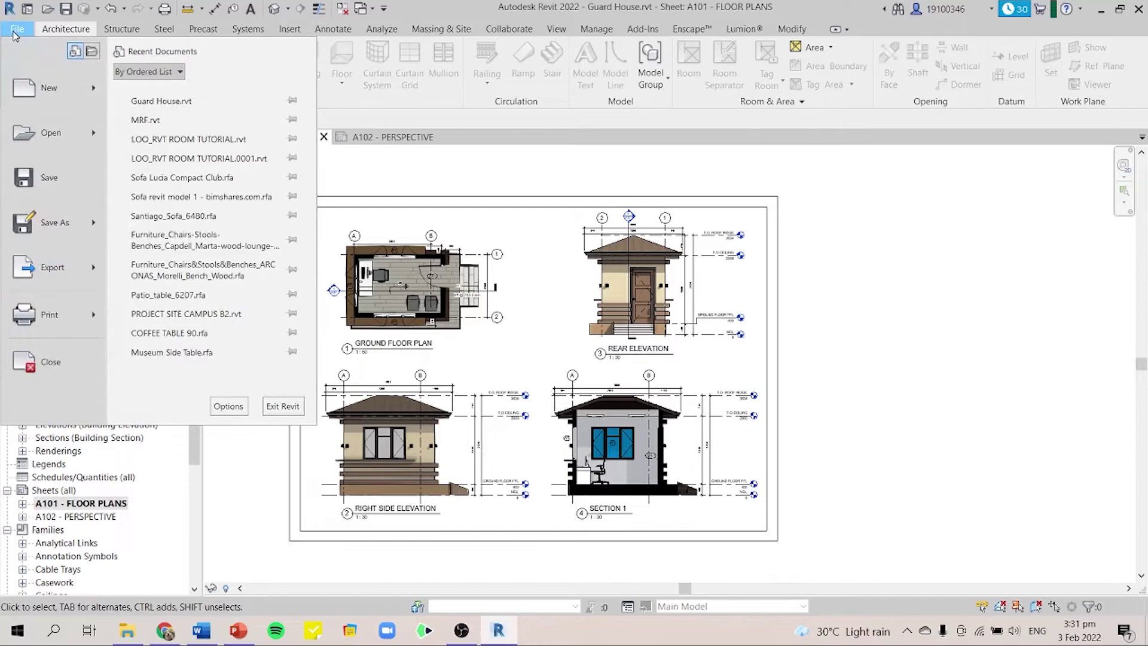
pyautogui.moveTo(79, 283)
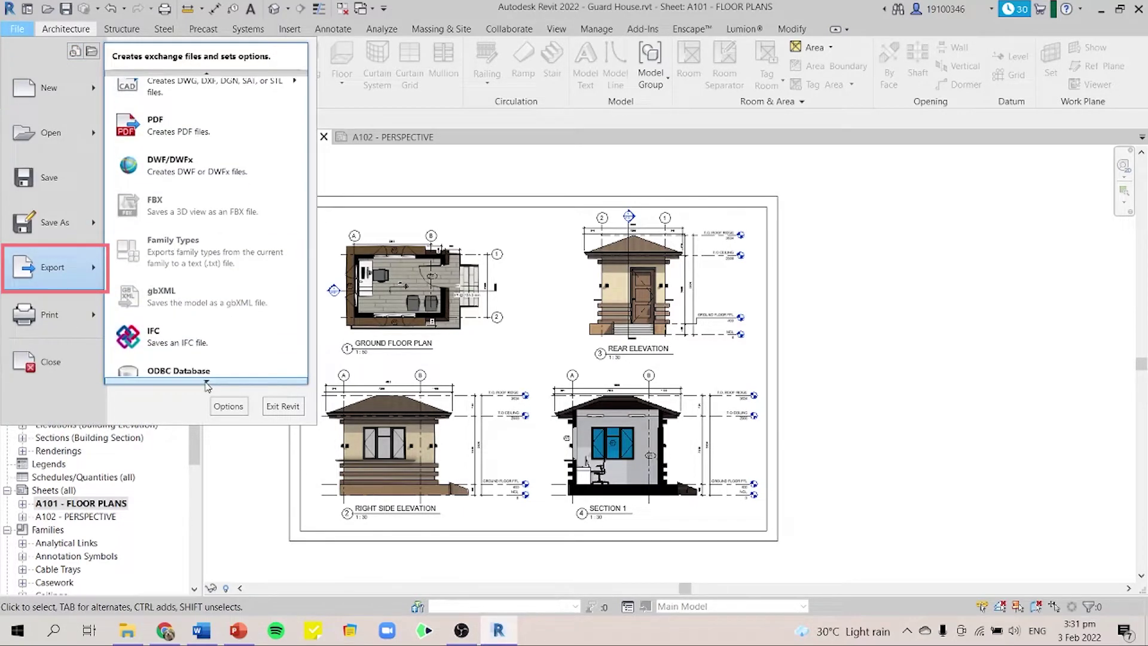
pyautogui.moveTo(237, 276)
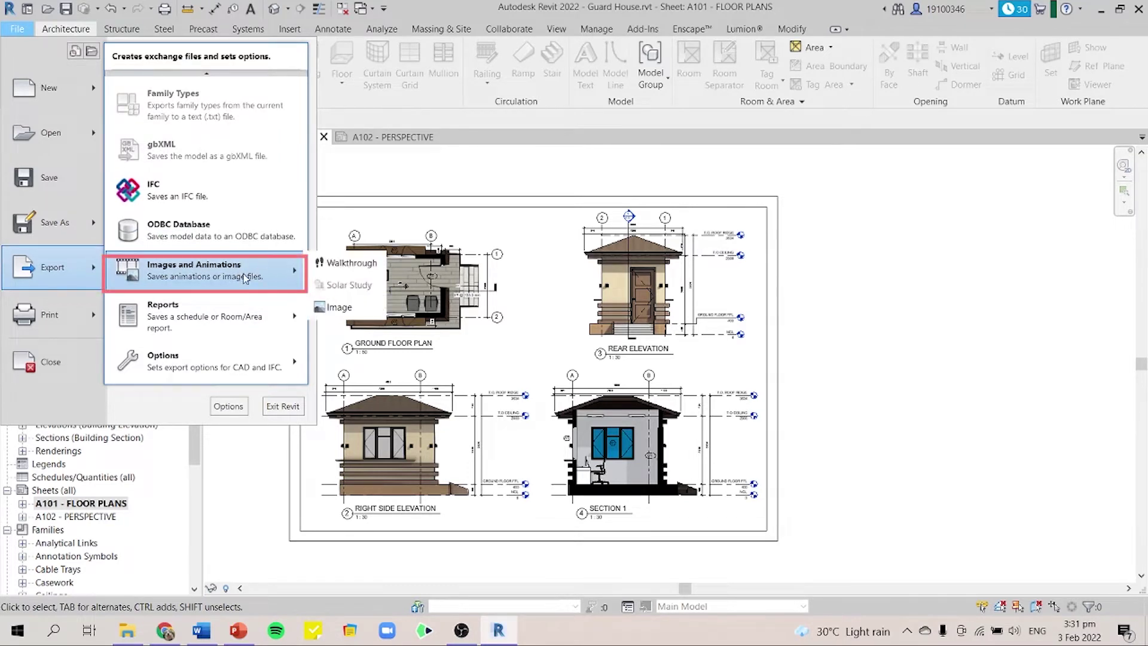
pyautogui.click(332, 307)
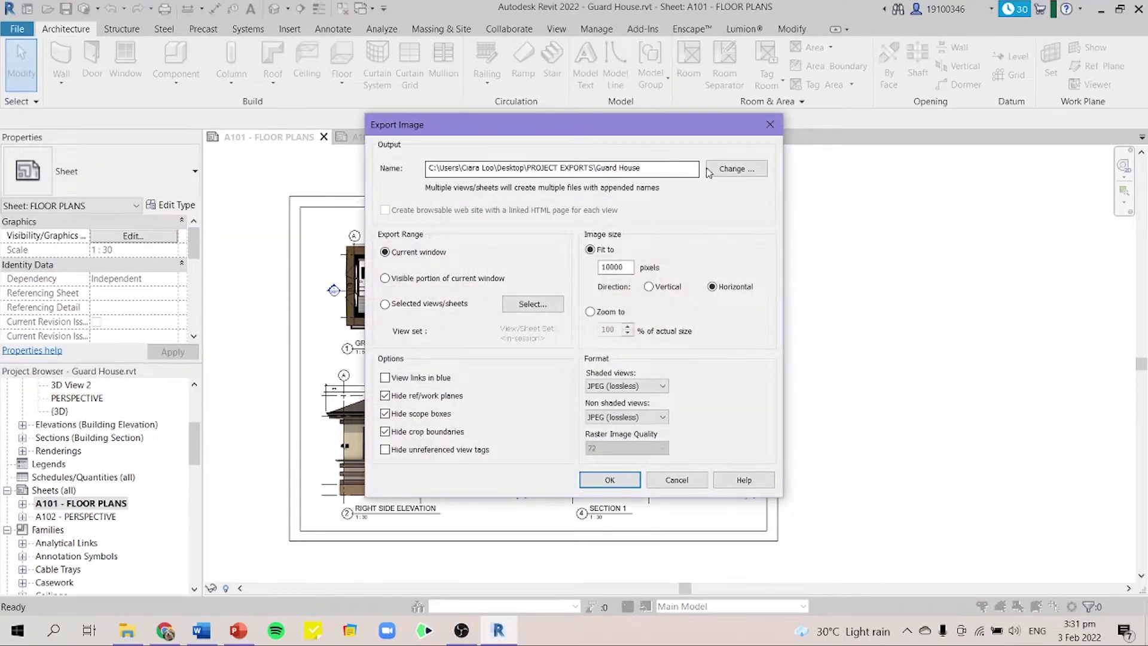
# Step: Review the export file path and choose a different save location
pyautogui.moveTo(660, 168); pyautogui.dragTo(354, 153)
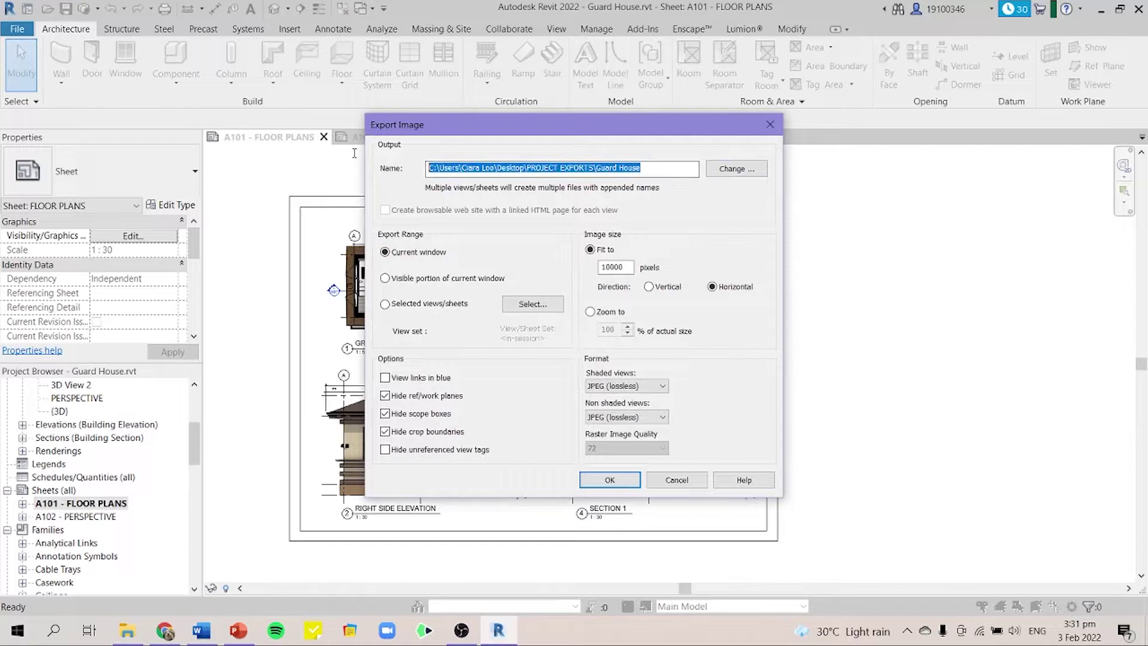
pyautogui.click(667, 168)
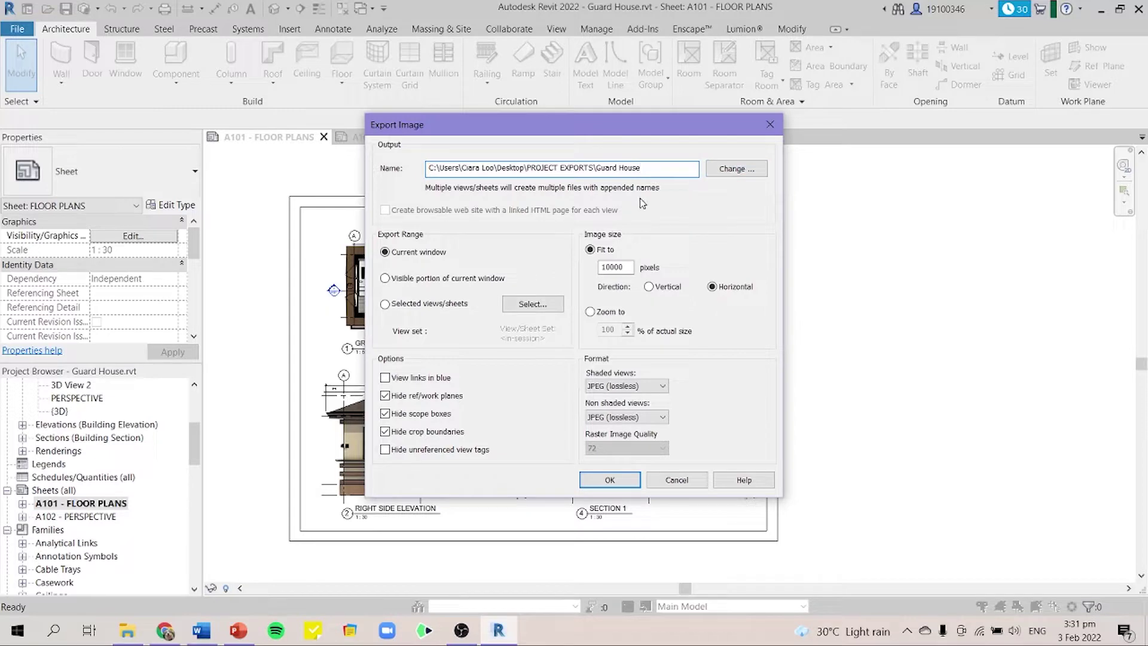
pyautogui.click(736, 170)
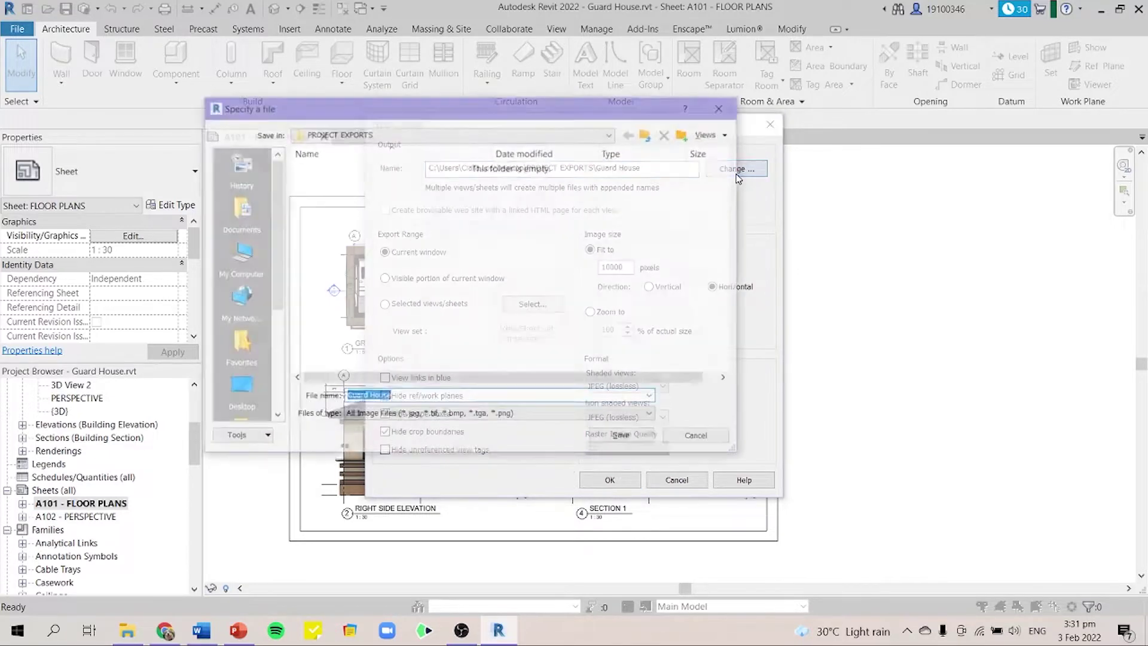
# Step: Save the export as Guard House in the Desktop's PROJECT EXPORTS folder
pyautogui.click(238, 388)
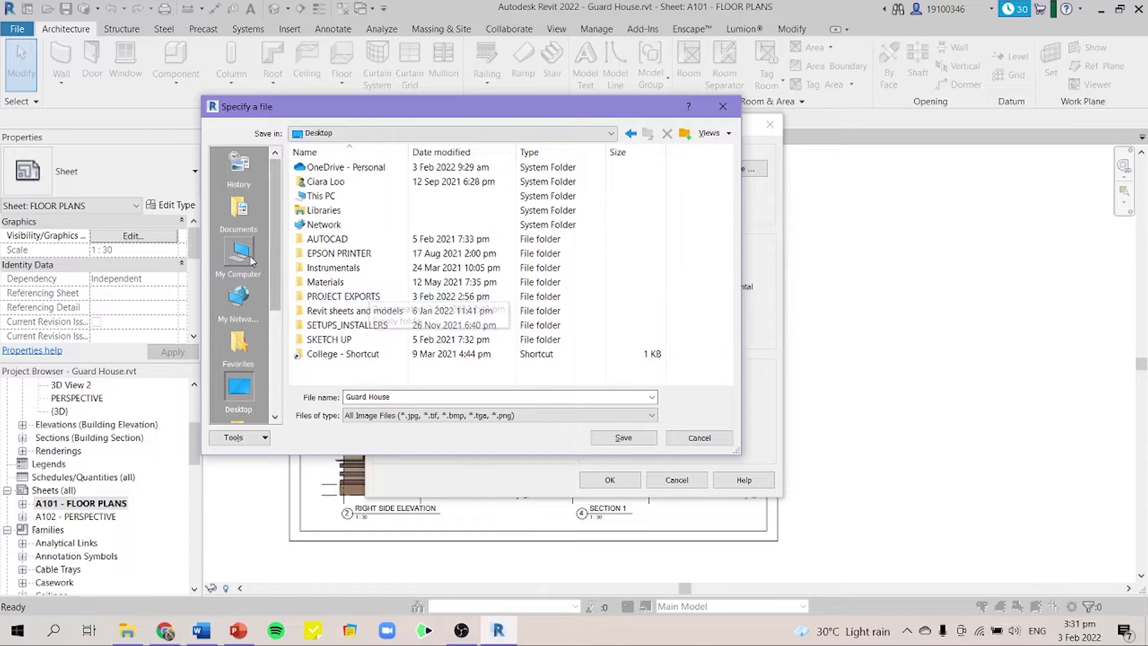
pyautogui.doubleClick(398, 297)
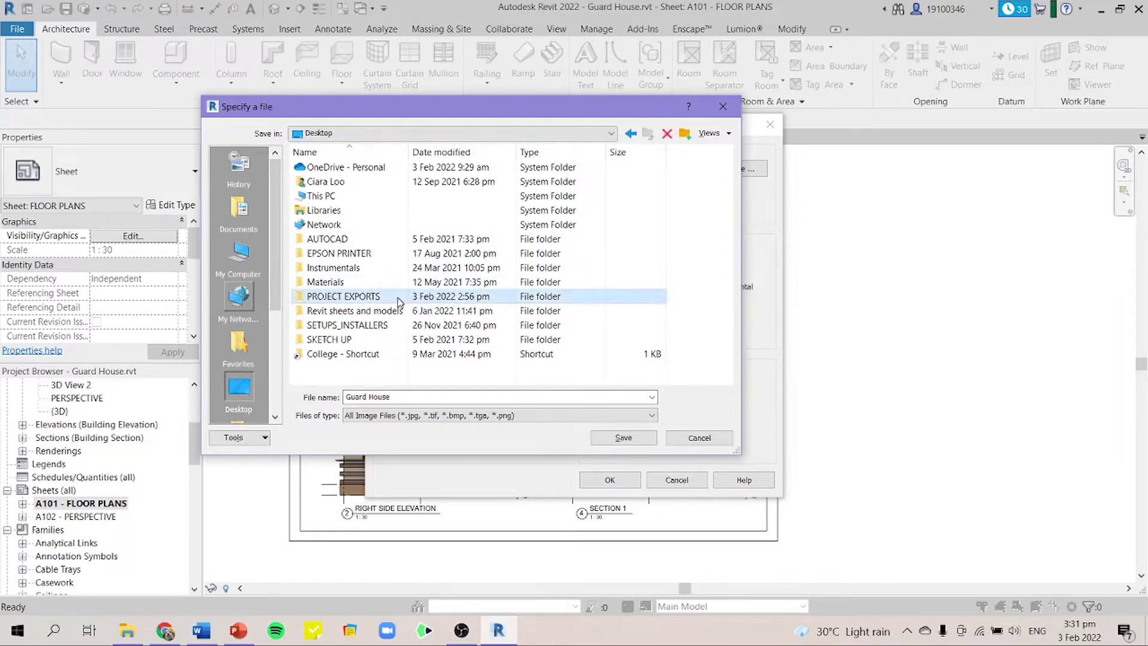
pyautogui.click(623, 438)
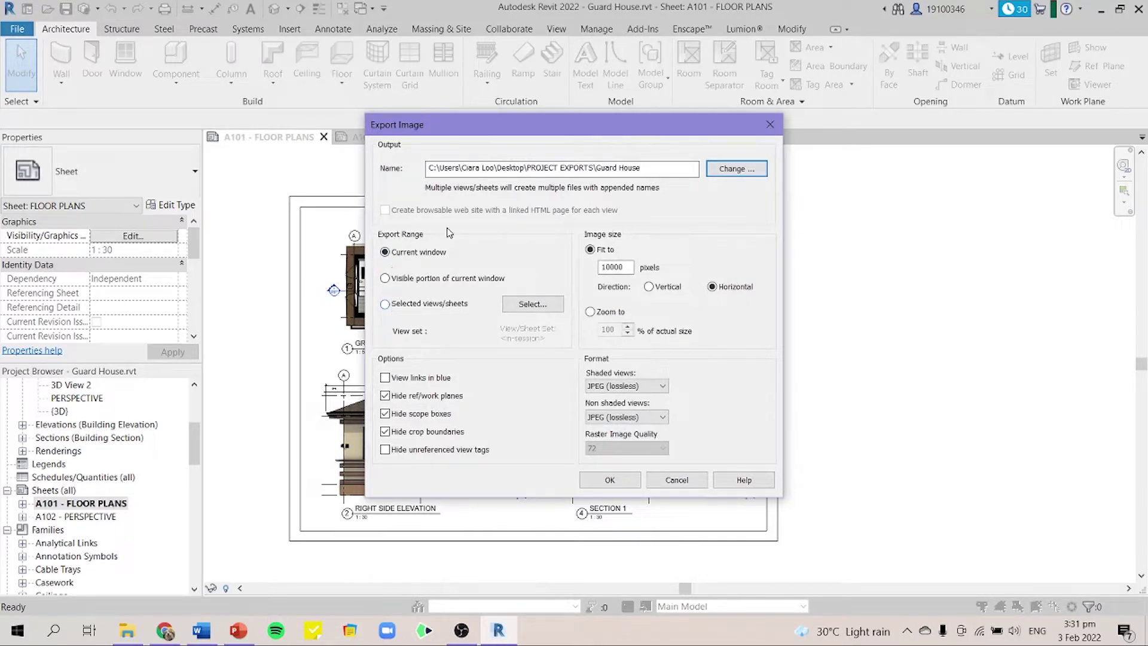
# Step: Export only the selected sheets A101 - FLOOR PLANS and A102 - PERSPECTIVE
pyautogui.click(393, 306)
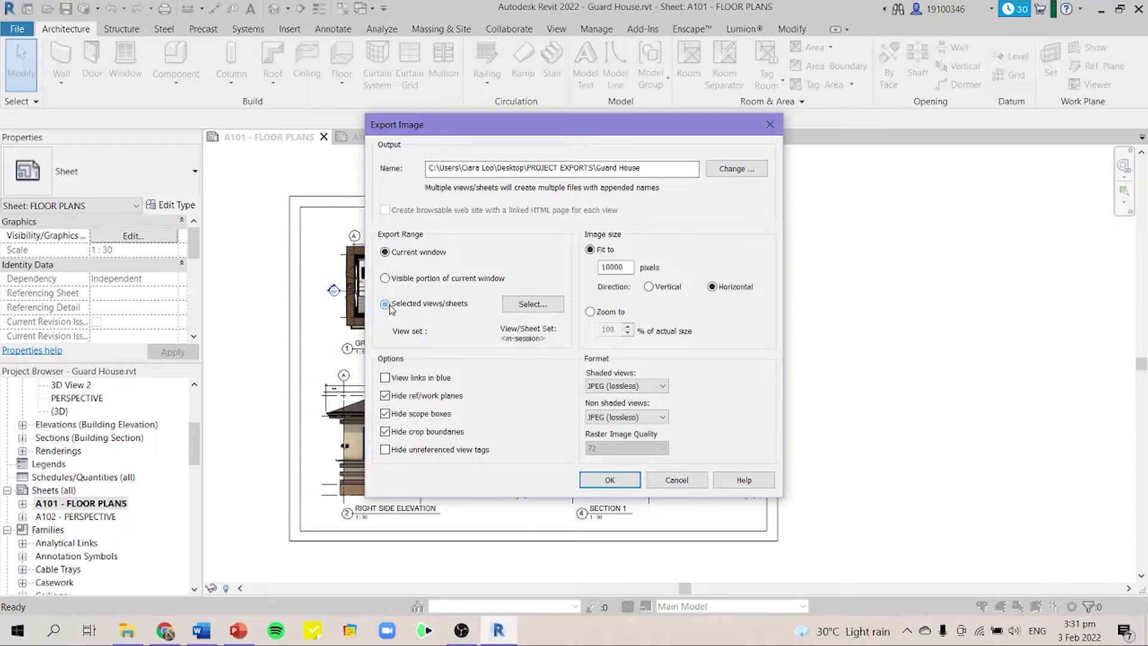
pyautogui.click(545, 306)
pyautogui.scroll(-2, 598, 359)
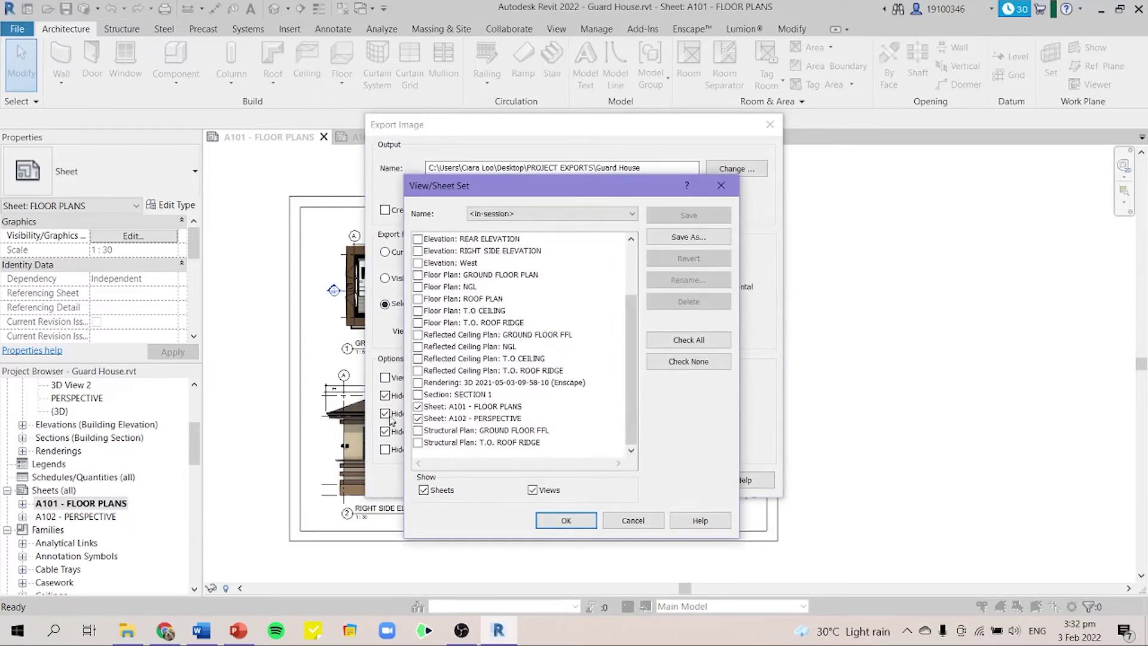
pyautogui.click(418, 406)
pyautogui.click(418, 418)
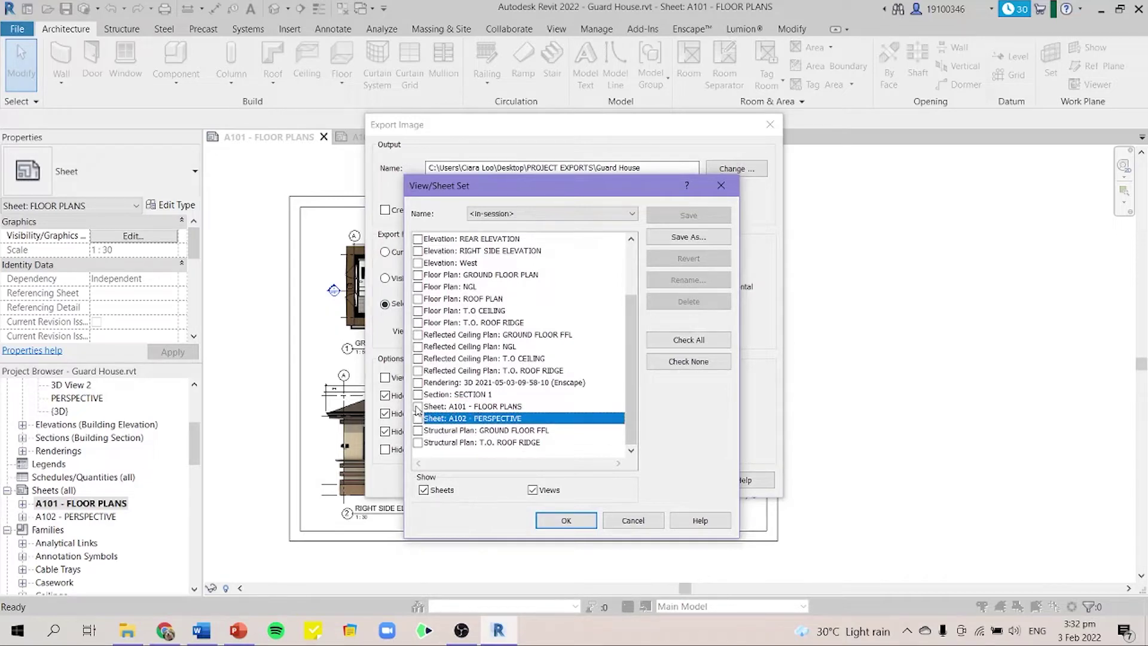
pyautogui.click(417, 408)
pyautogui.click(418, 420)
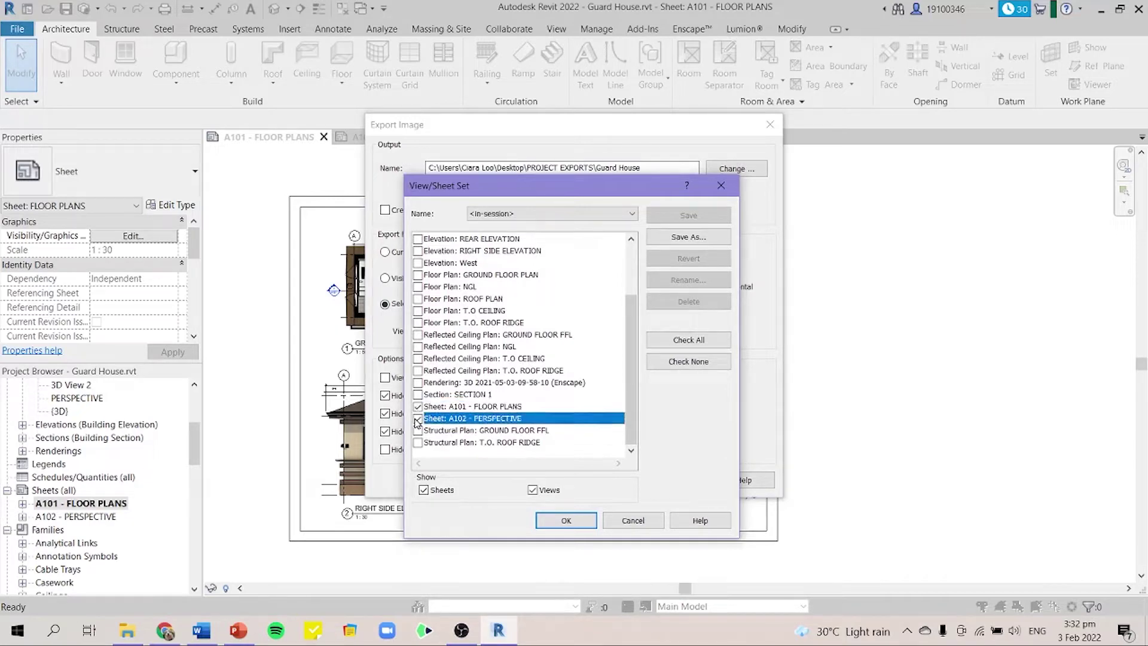
pyautogui.click(565, 519)
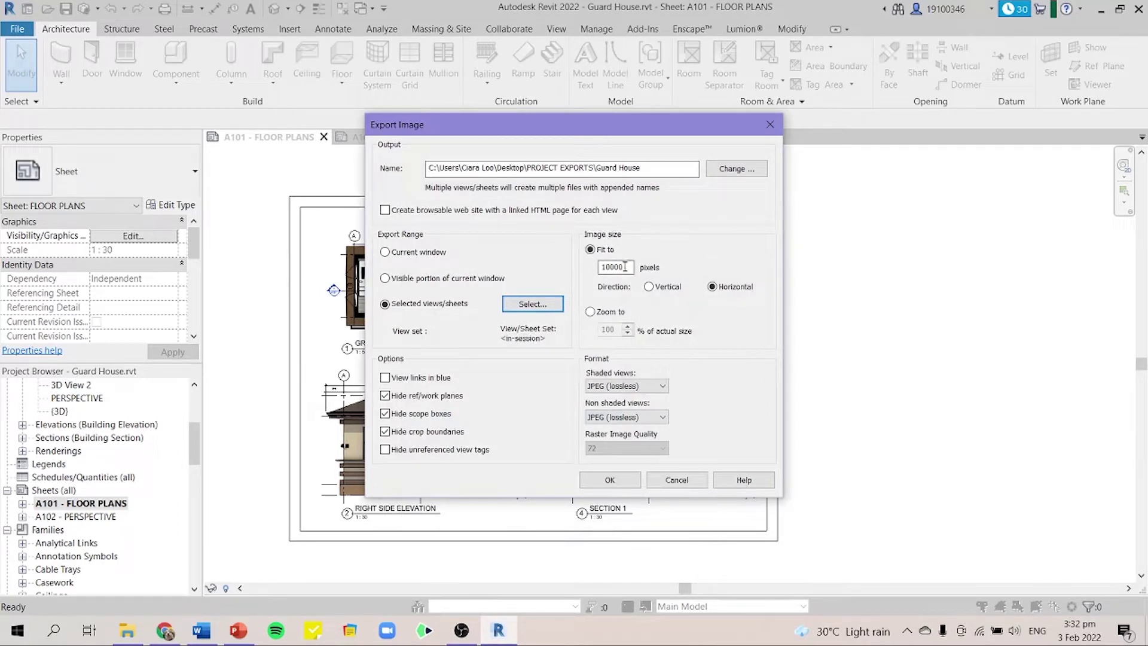
# Step: Size the exported image to a fixed pixel width instead of a percentage of actual size
pyautogui.click(590, 311)
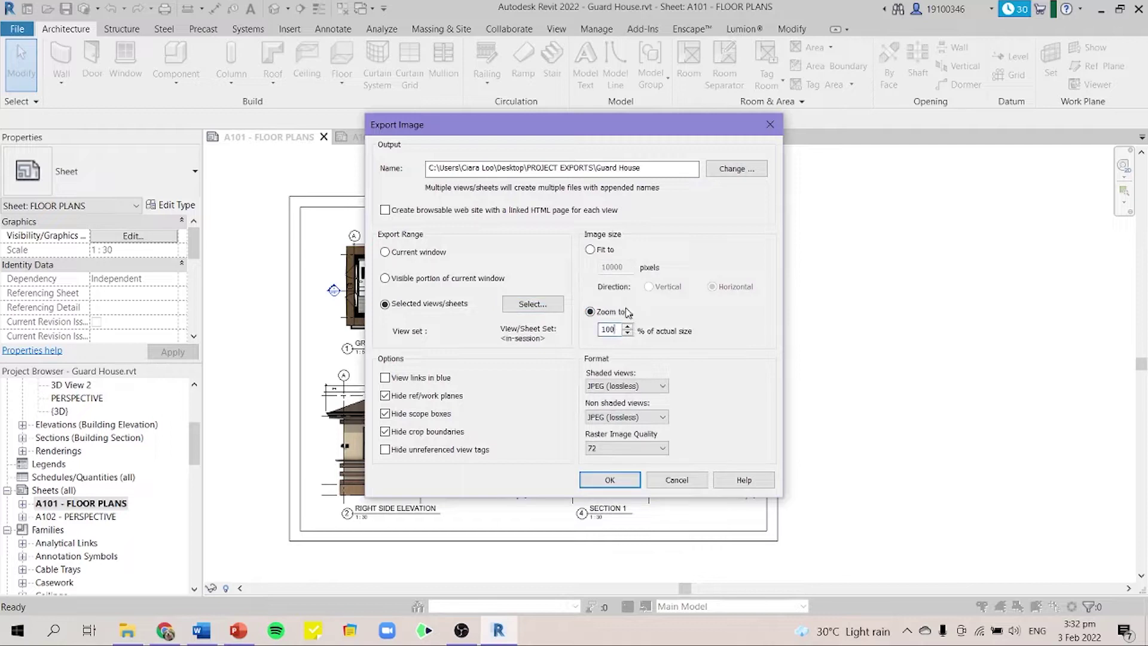
pyautogui.moveTo(618, 328); pyautogui.dragTo(591, 328)
pyautogui.click(614, 329)
pyautogui.click(590, 250)
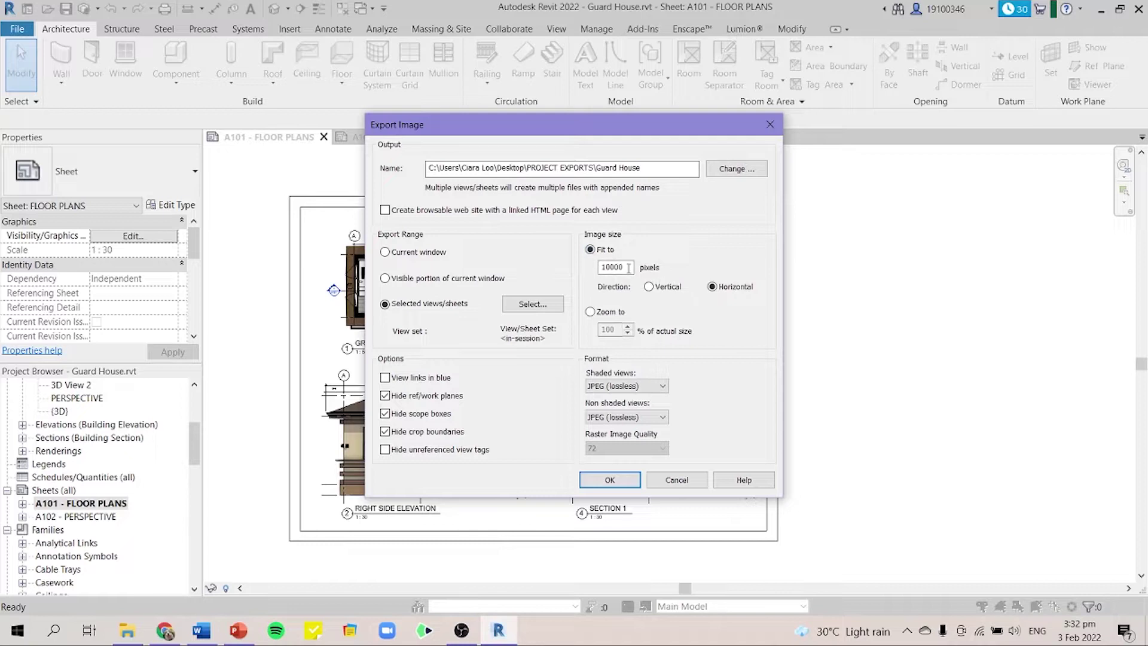
# Step: Set shaded views to PNG and non-shaded views to JPEG (lossless), then run the export
pyautogui.click(650, 387)
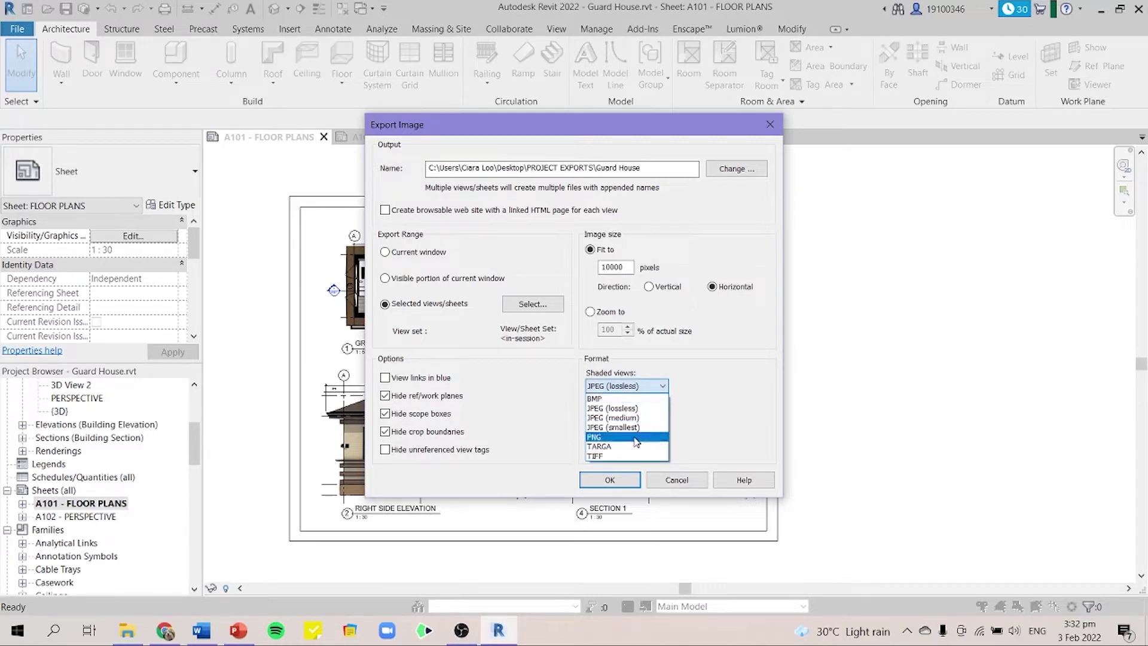
pyautogui.click(636, 437)
pyautogui.click(638, 417)
pyautogui.click(633, 467)
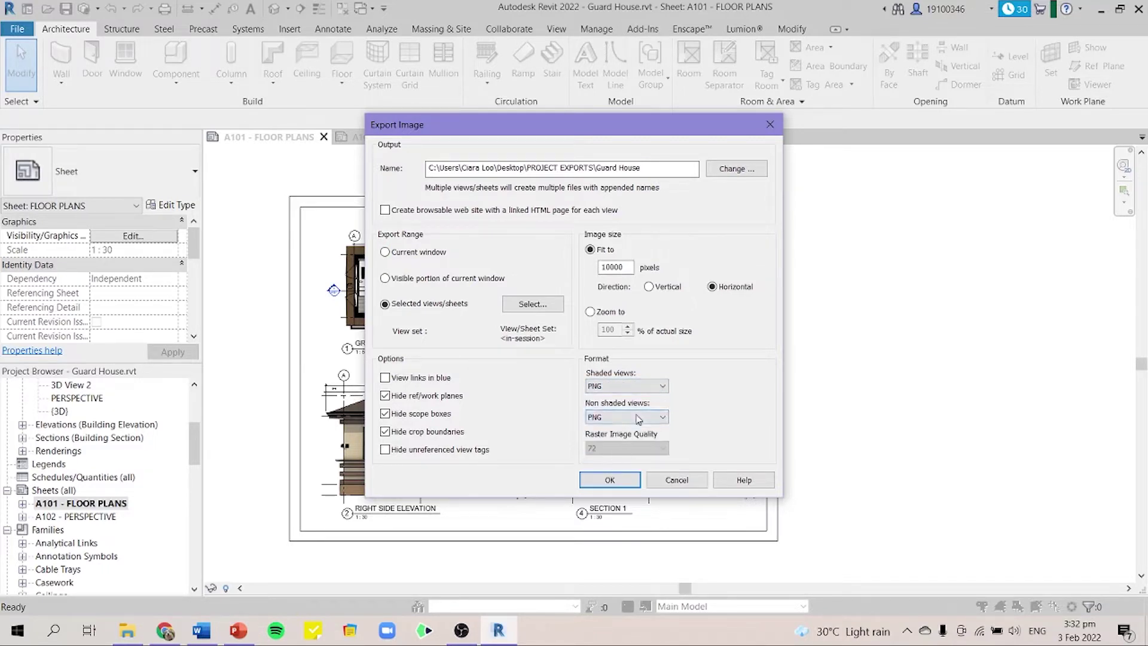
pyautogui.click(645, 386)
pyautogui.click(636, 410)
pyautogui.click(637, 416)
pyautogui.click(628, 436)
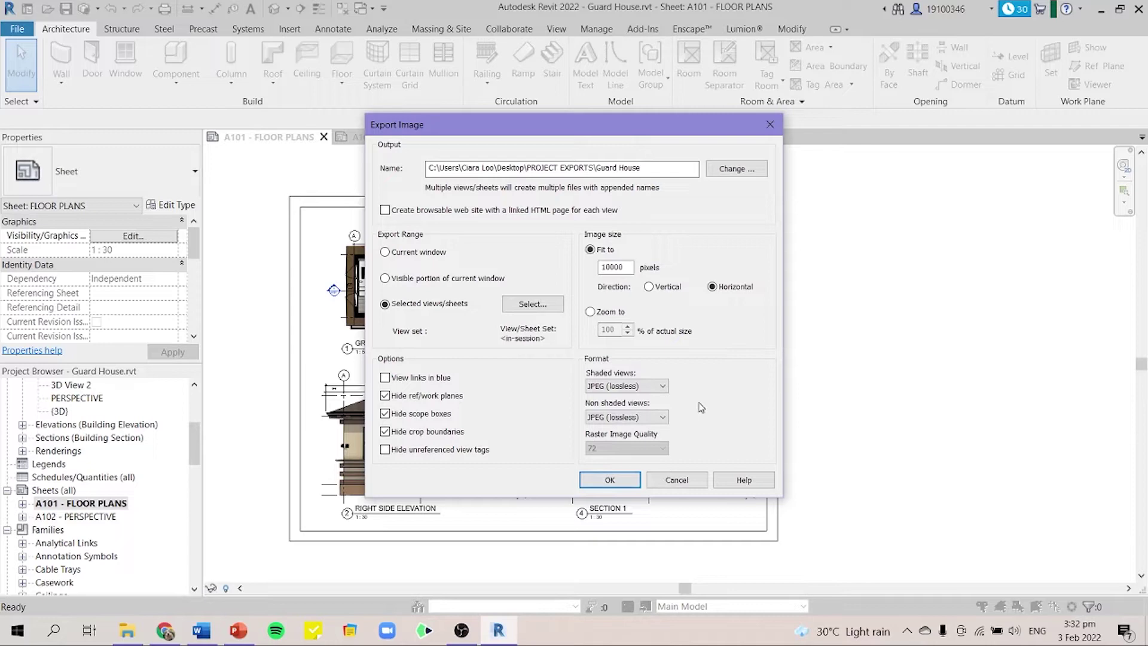
pyautogui.click(610, 480)
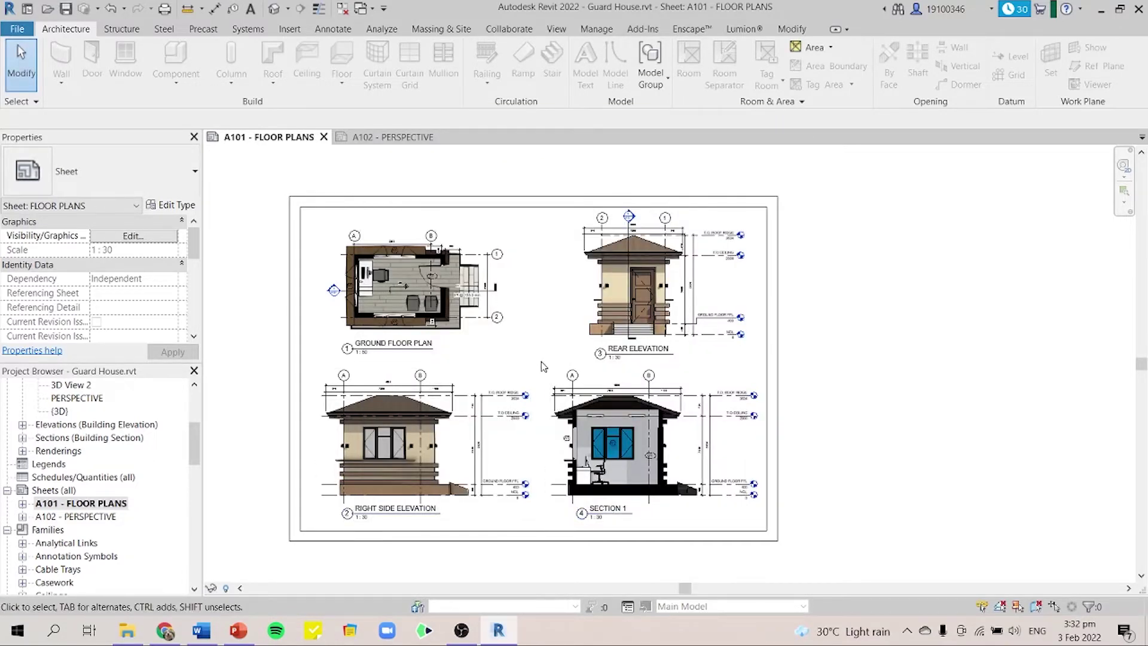
# Step: Open Guard House - Sheet - A101 - FLOOR PLANS.jpg from PROJECT EXPORTS in Photos
pyautogui.scroll(-2, 543, 366)
pyautogui.scroll(2, 511, 330)
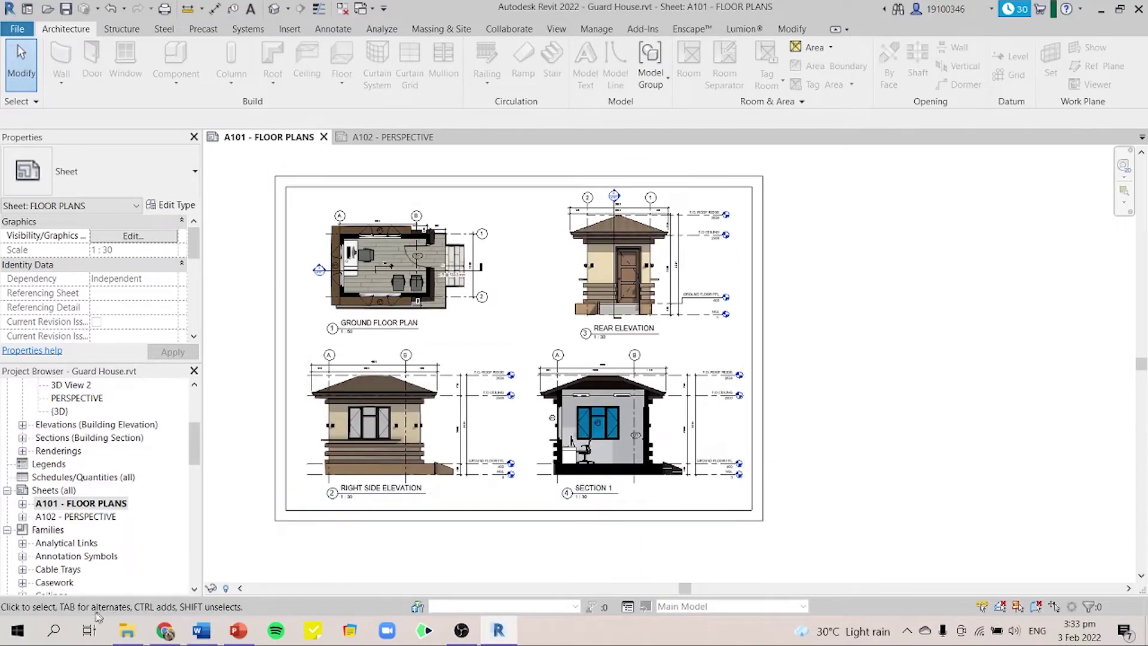
pyautogui.click(135, 638)
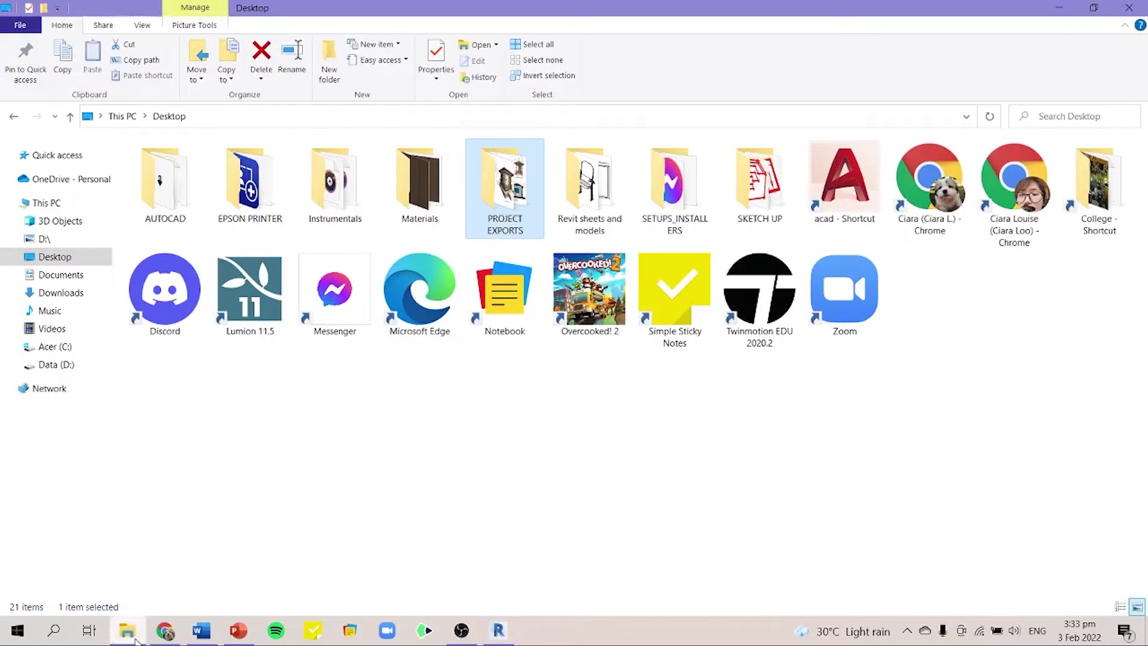
pyautogui.doubleClick(505, 192)
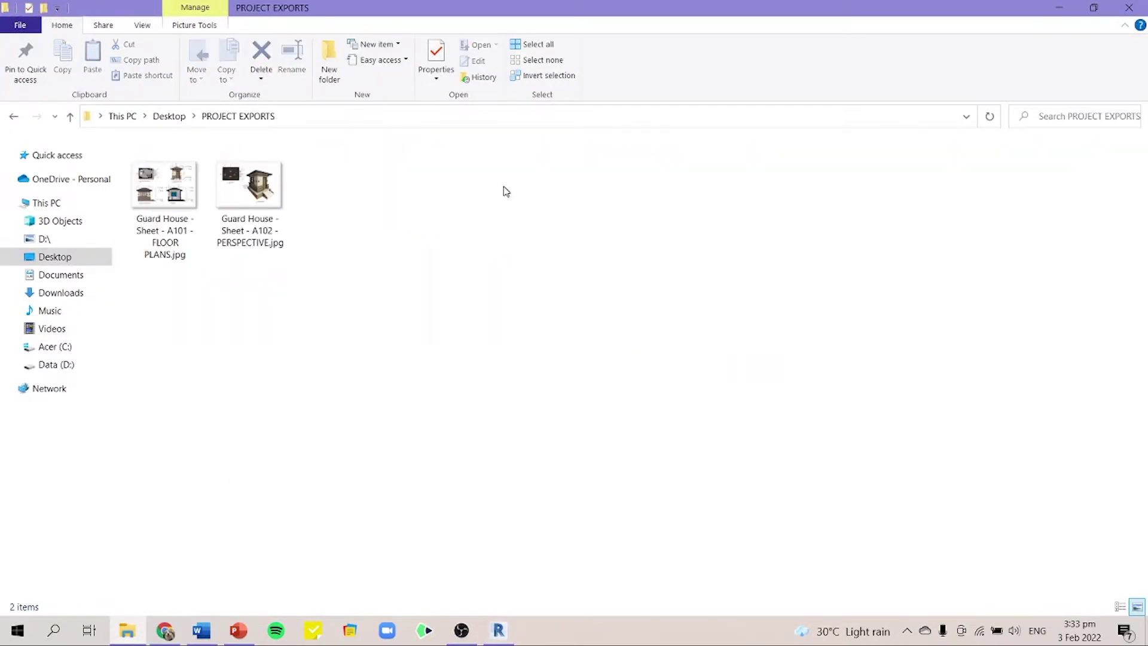
pyautogui.doubleClick(166, 207)
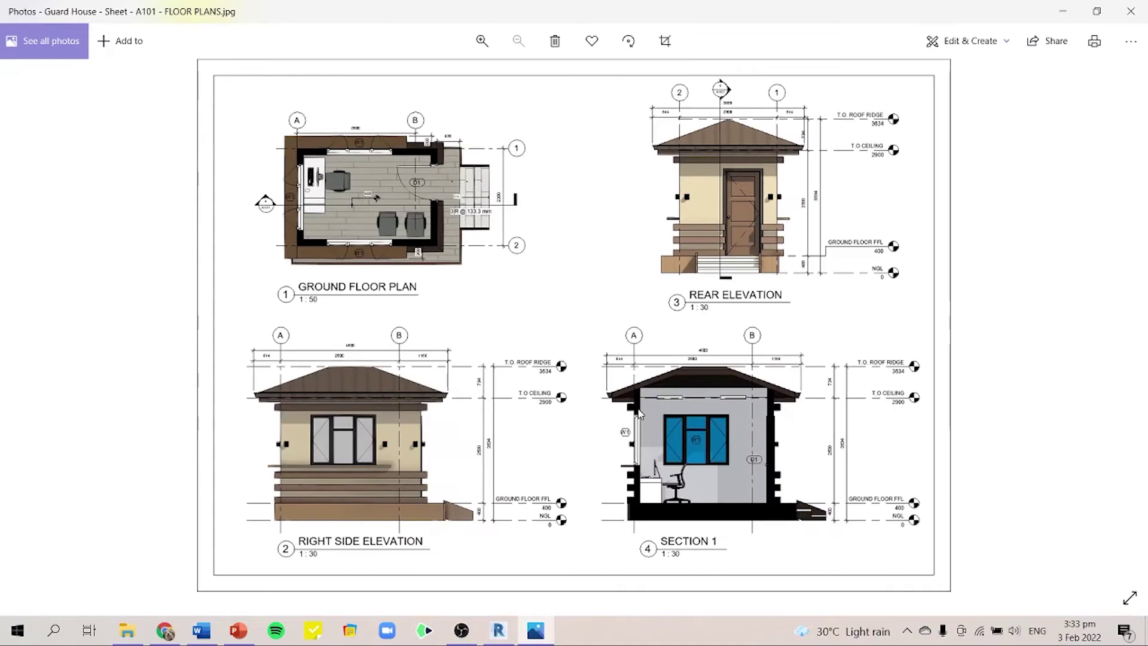
# Step: Inspect the A101 and A102 images in Photos, zooming in to 106% and back to fit
pyautogui.click(1133, 332)
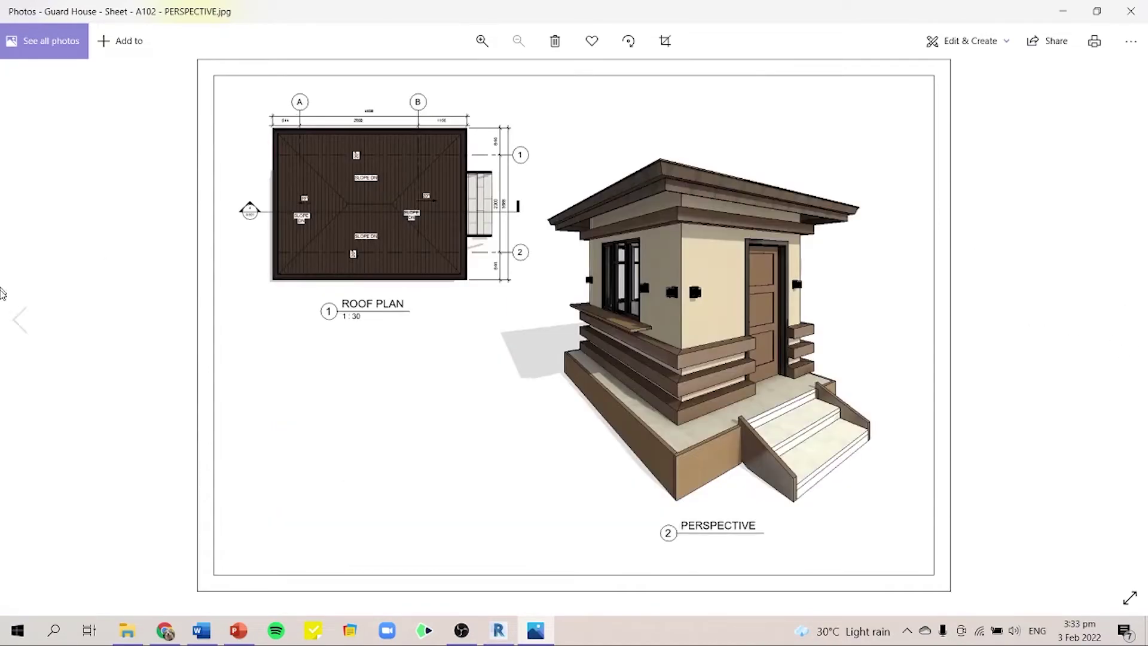
pyautogui.click(16, 319)
pyautogui.click(482, 40)
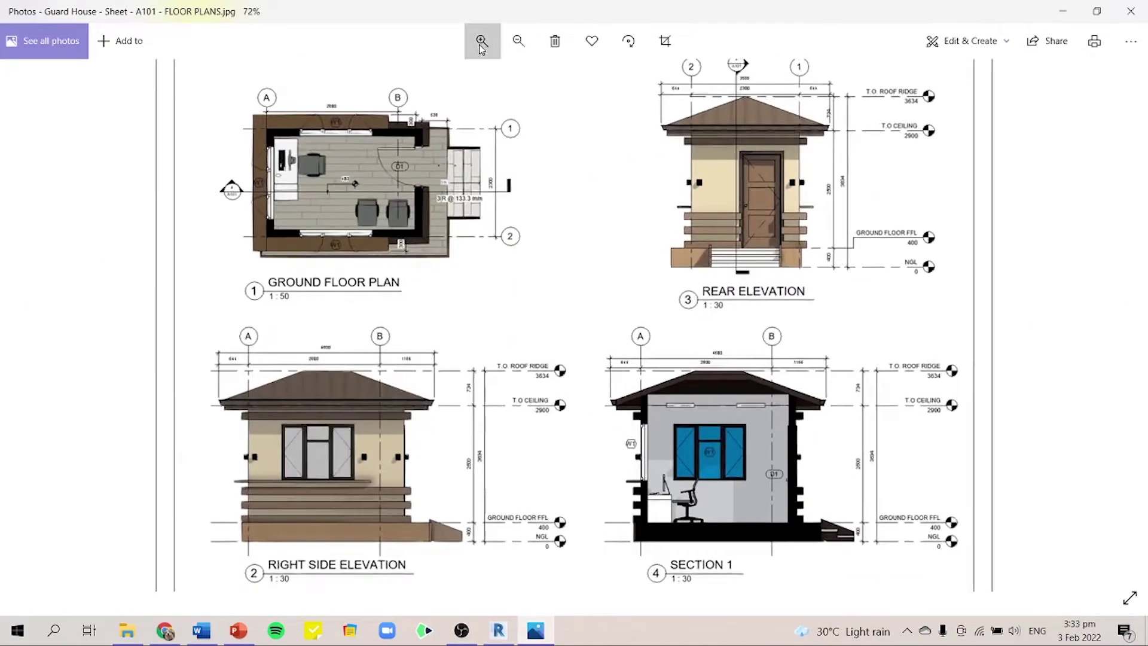
pyautogui.click(482, 40)
pyautogui.scroll(-2, 364, 352)
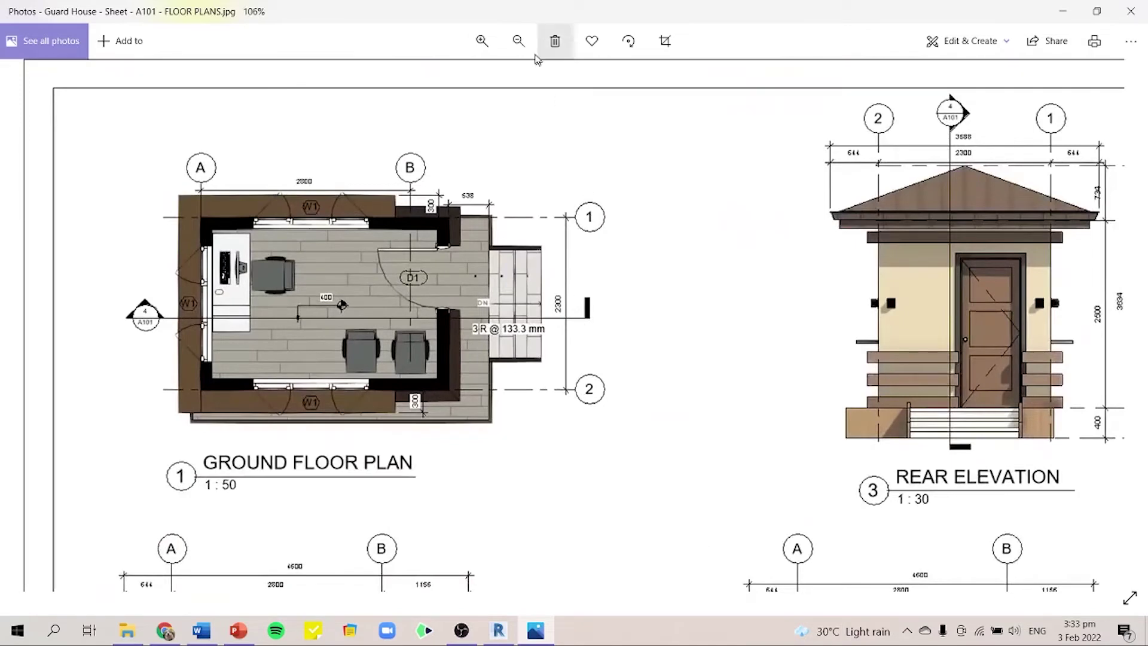
pyautogui.click(526, 43)
pyautogui.press('Right')
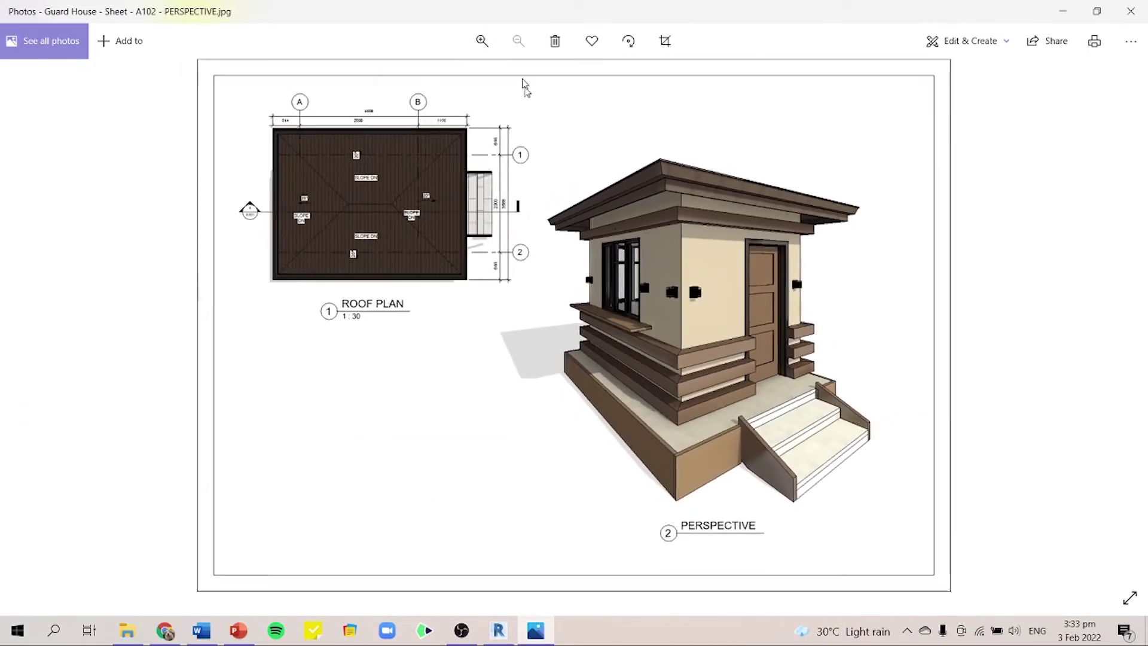
pyautogui.press('Left')
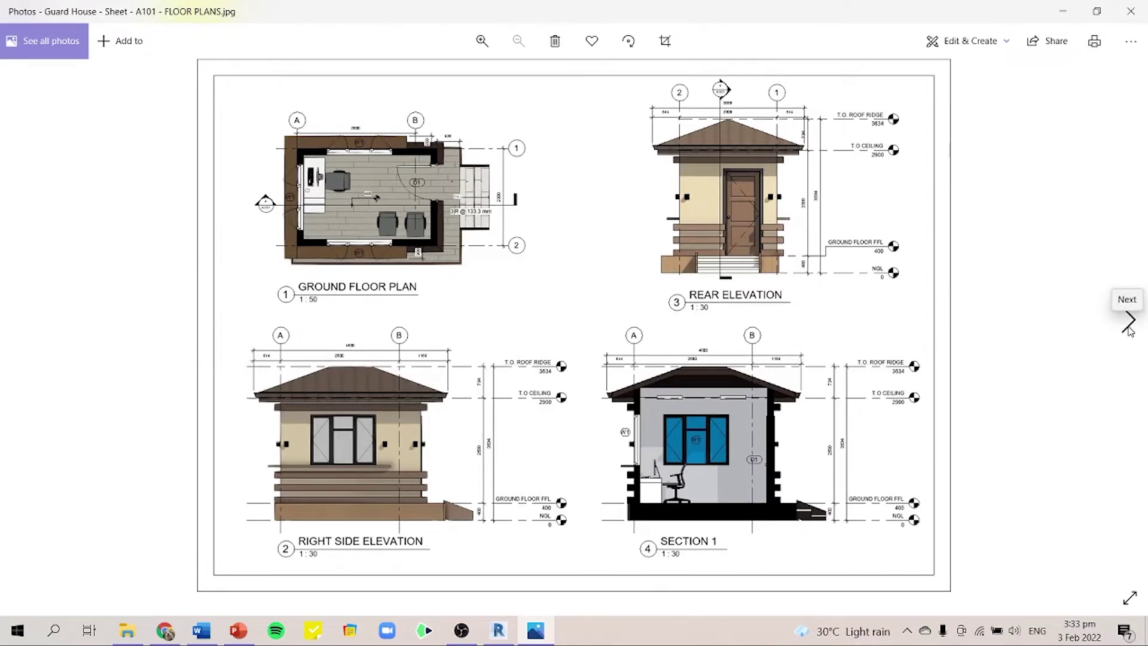
# Step: Check the A102 image again, then switch back to Revit and open the File menu
pyautogui.click(495, 631)
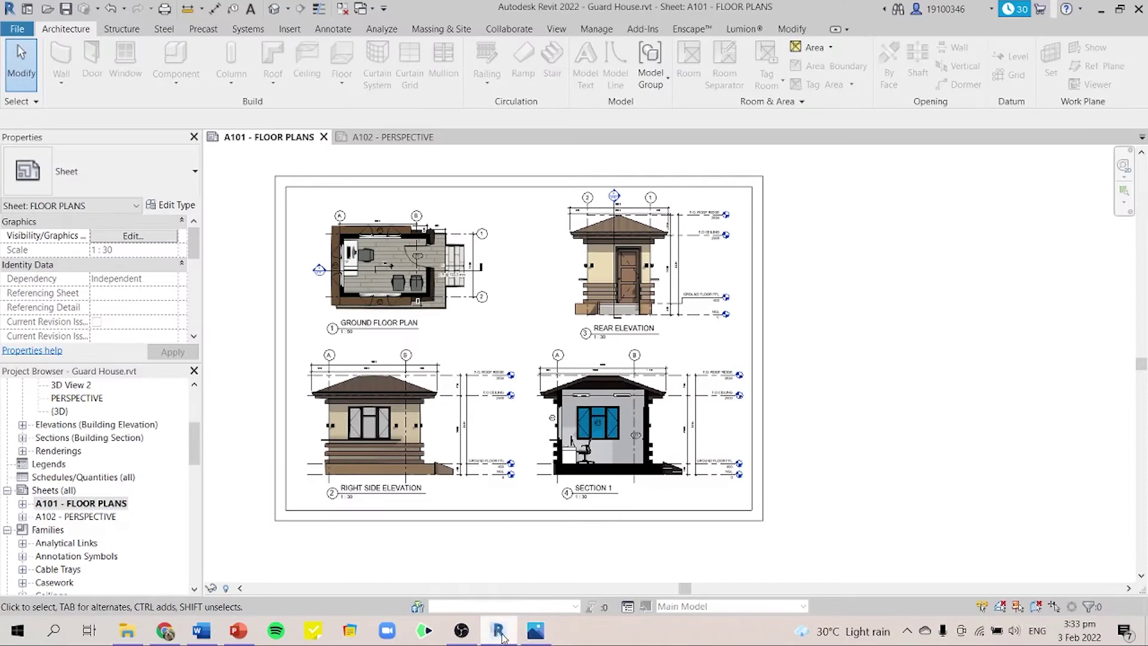
pyautogui.click(502, 635)
pyautogui.click(1127, 321)
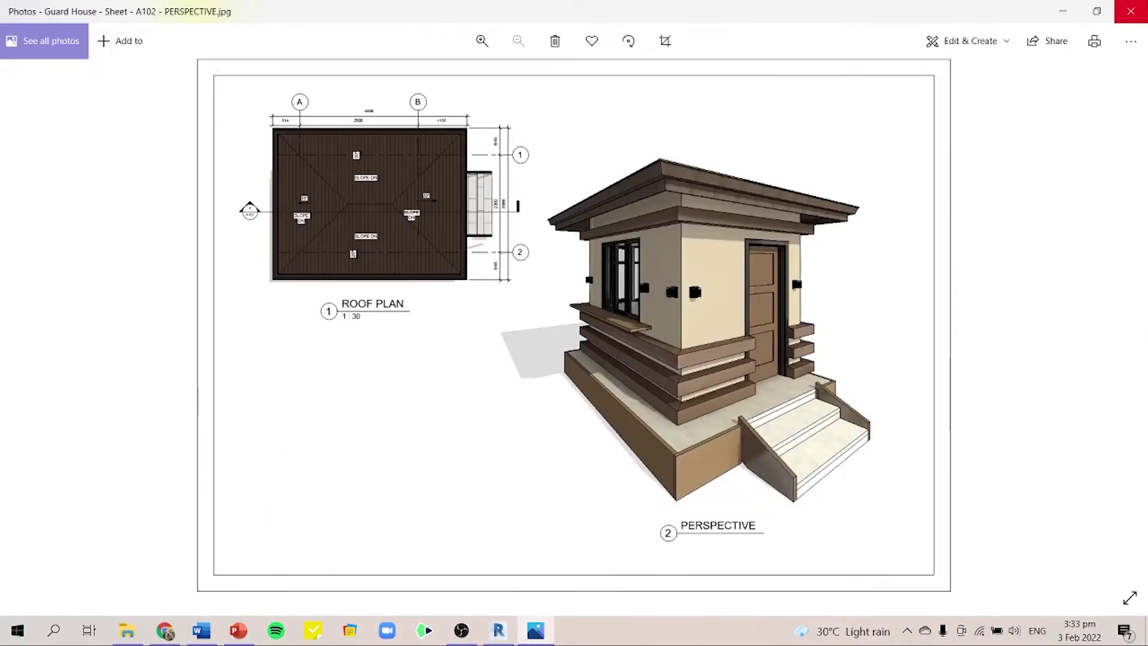
pyautogui.hotkey('alt', 'Tab')
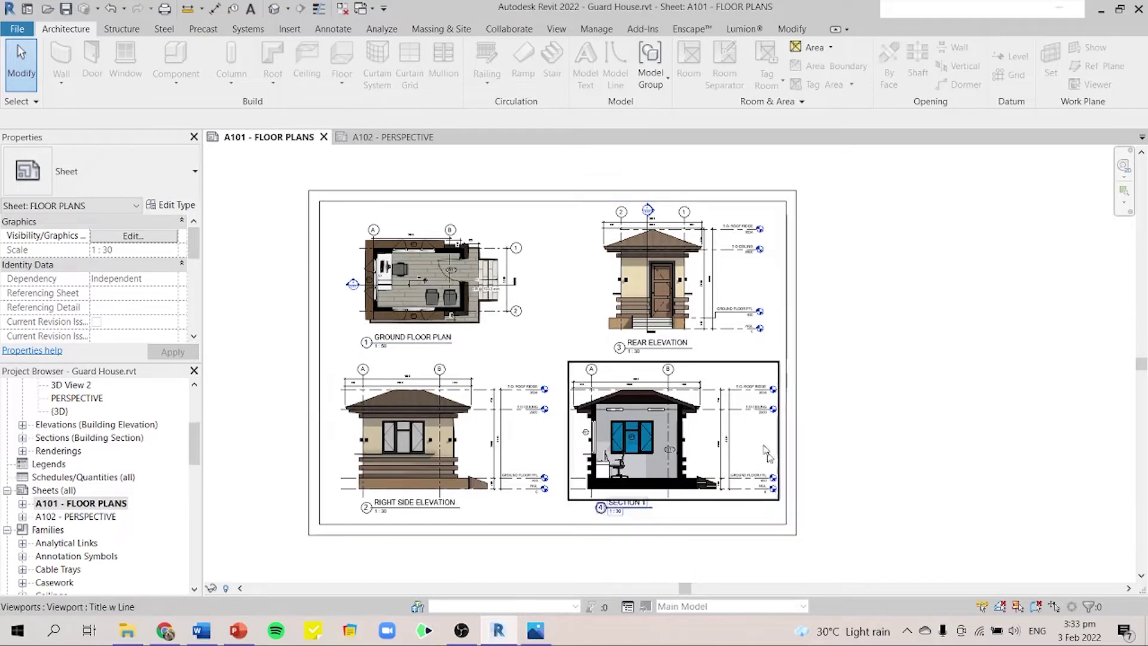
pyautogui.click(14, 30)
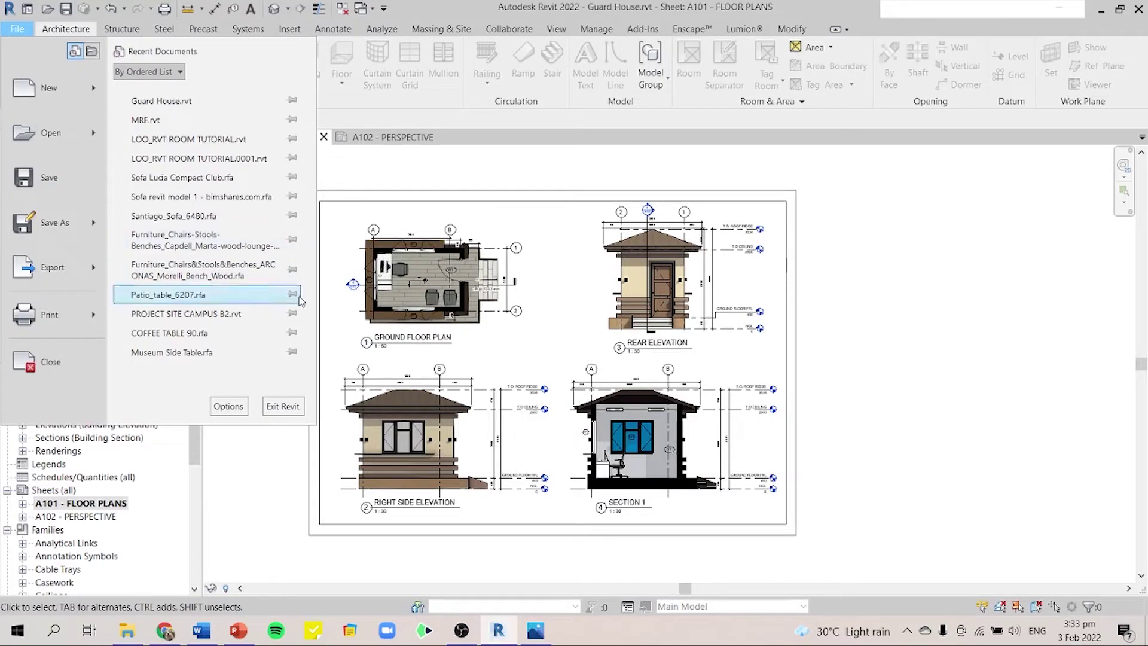
# Step: Open Print Setup from the File menu's Print submenu
pyautogui.click(18, 33)
pyautogui.click(18, 34)
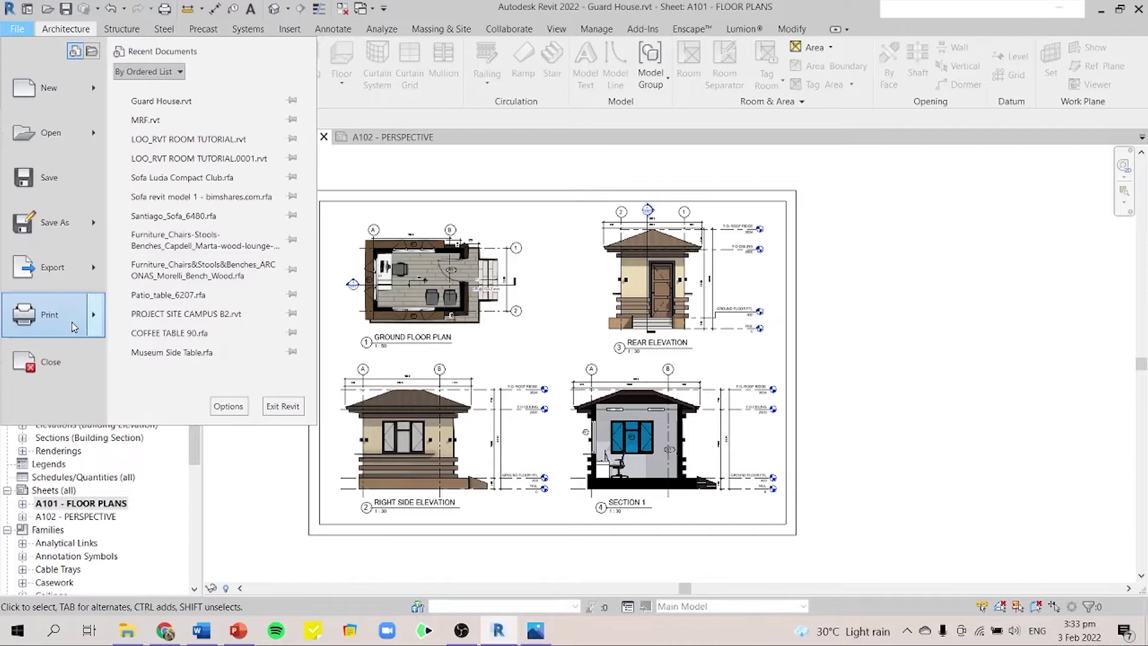
pyautogui.moveTo(68, 273)
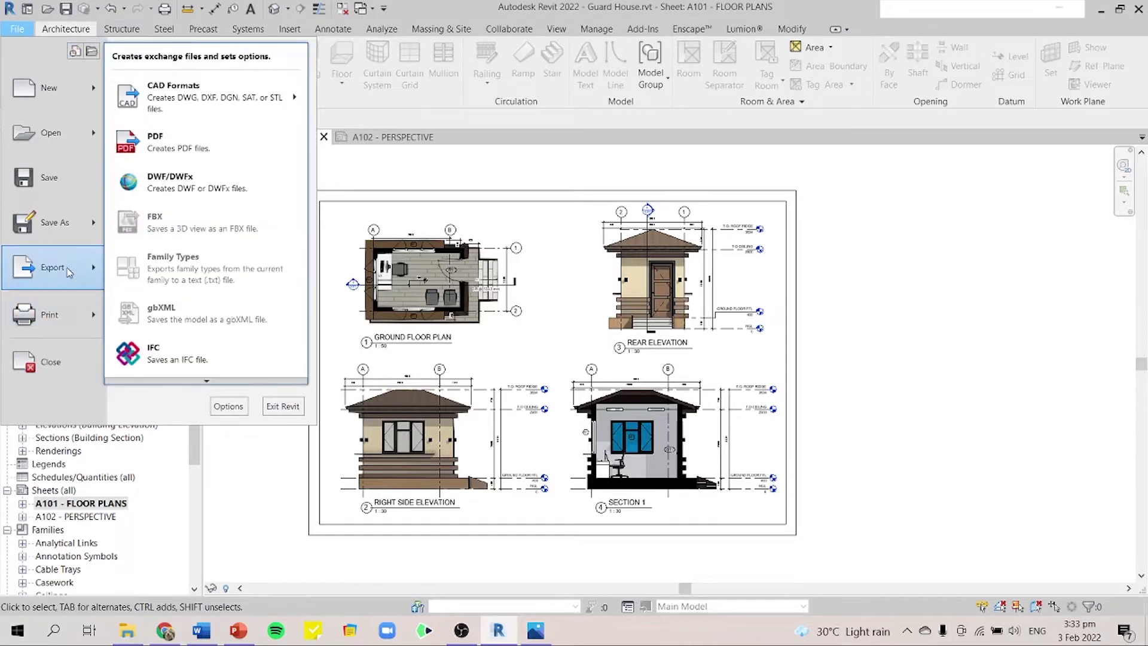
pyautogui.moveTo(73, 325)
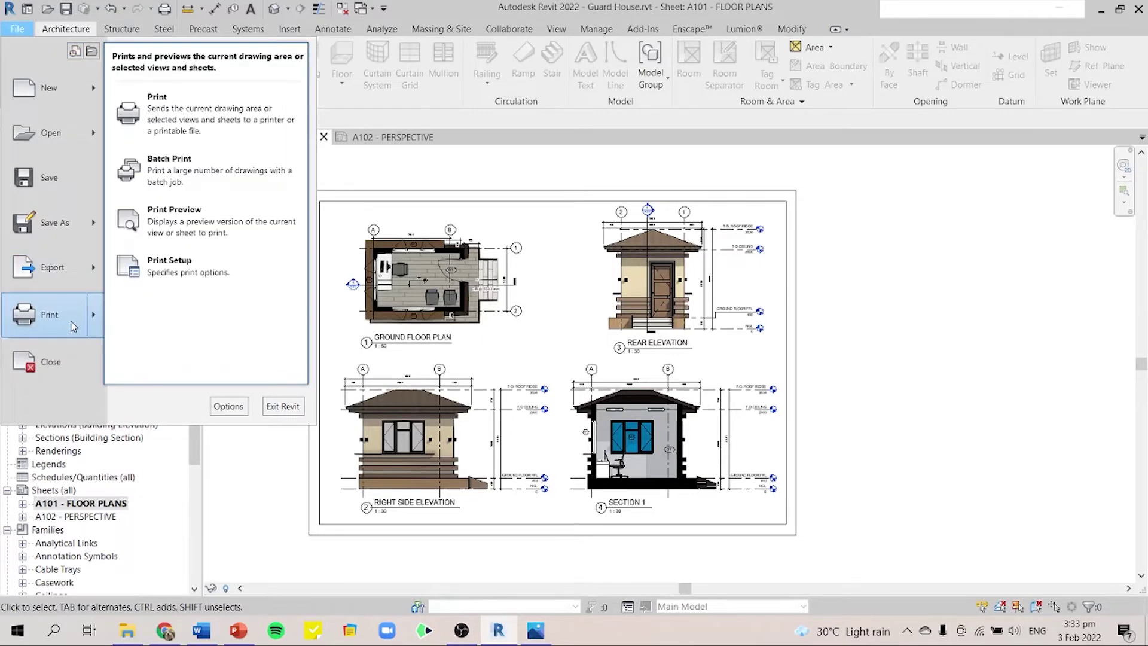
pyautogui.click(187, 268)
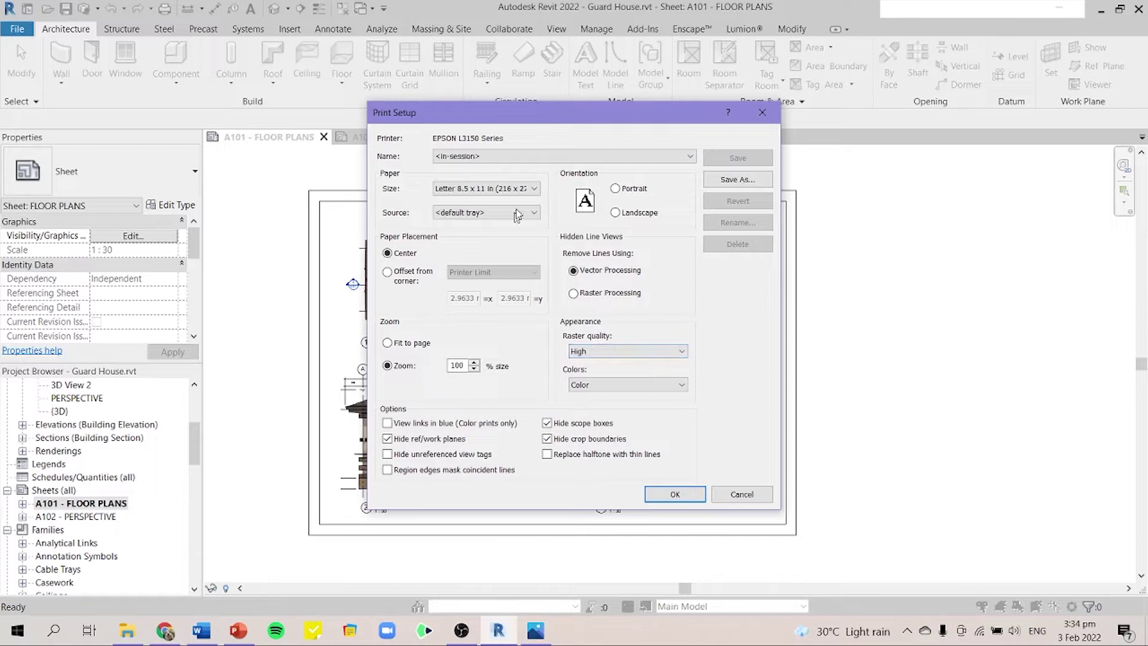
# Step: Use A2 420 x 594 mm landscape paper, offset from corner, without saving for future sessions
pyautogui.click(538, 158)
pyautogui.click(535, 169)
pyautogui.click(476, 189)
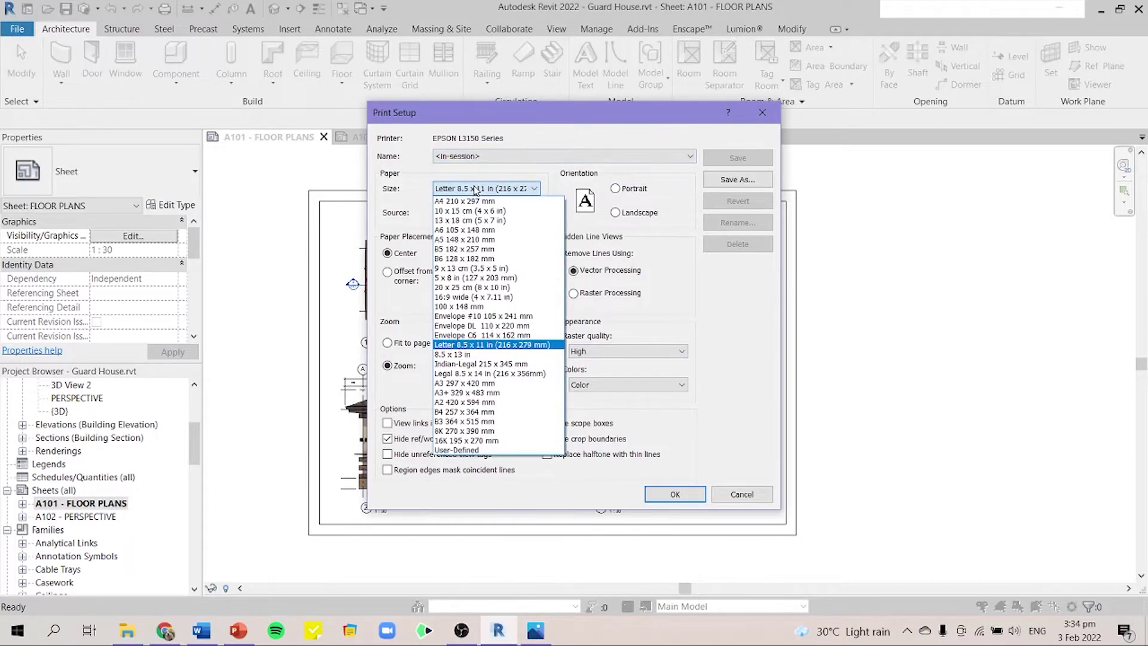
pyautogui.click(496, 402)
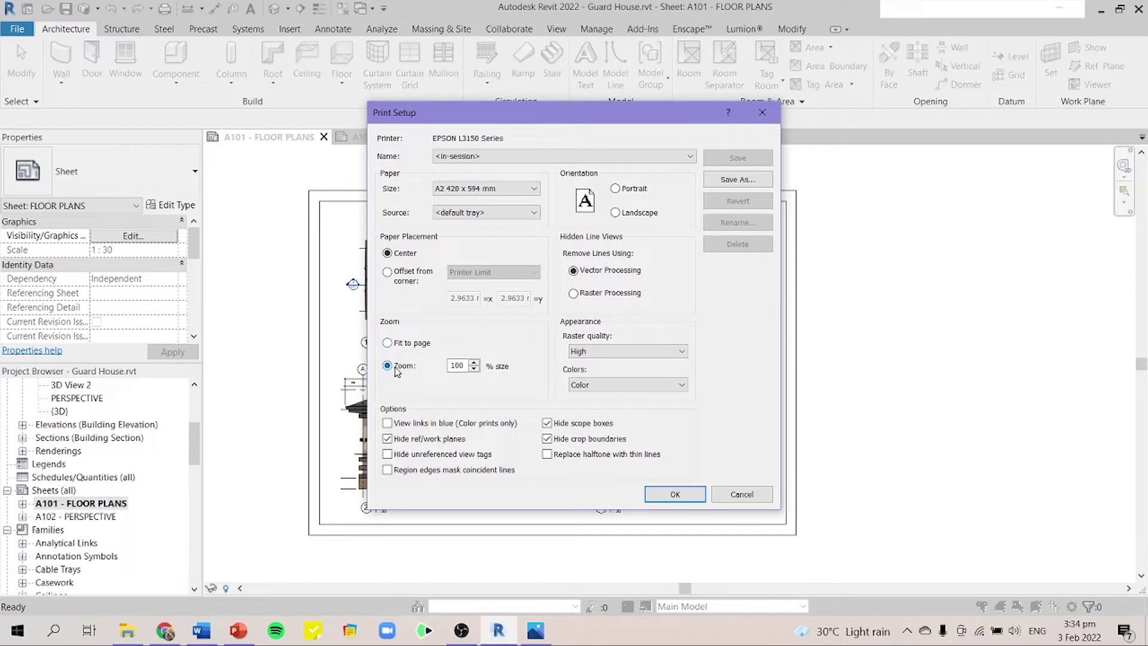
pyautogui.click(395, 367)
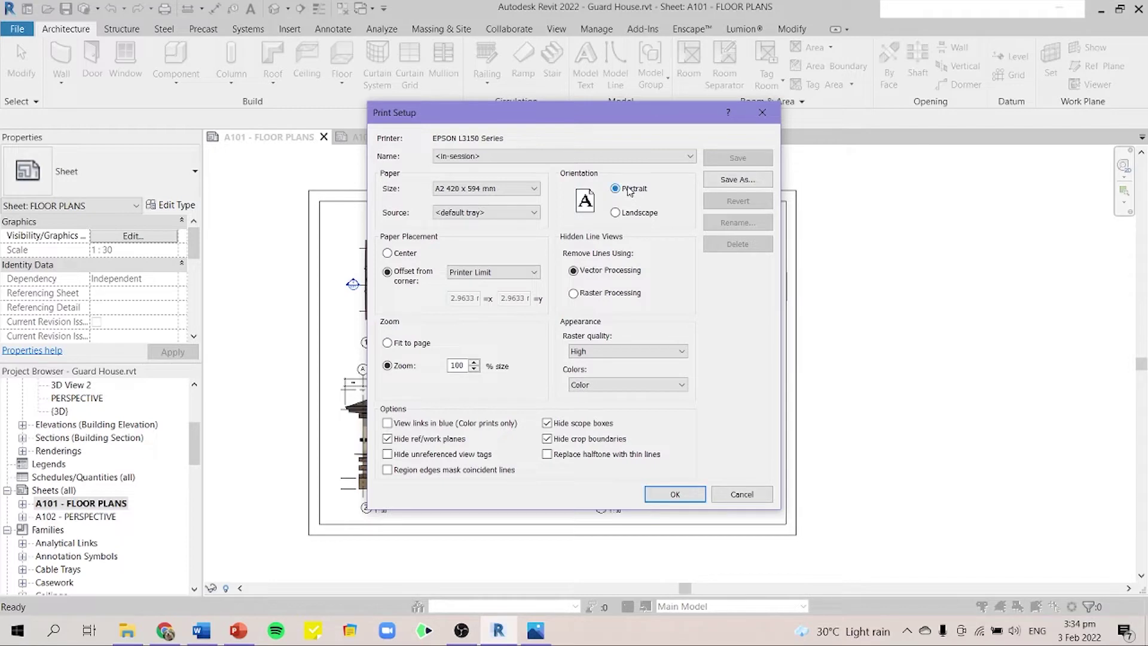
pyautogui.click(637, 215)
pyautogui.click(677, 496)
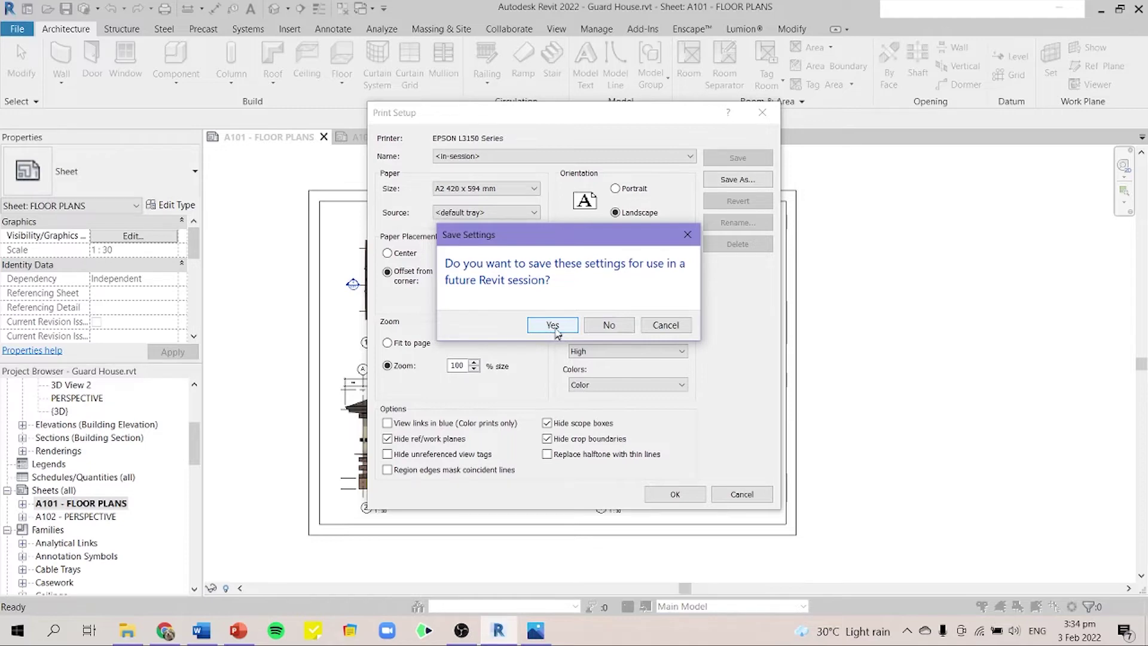
pyautogui.click(610, 325)
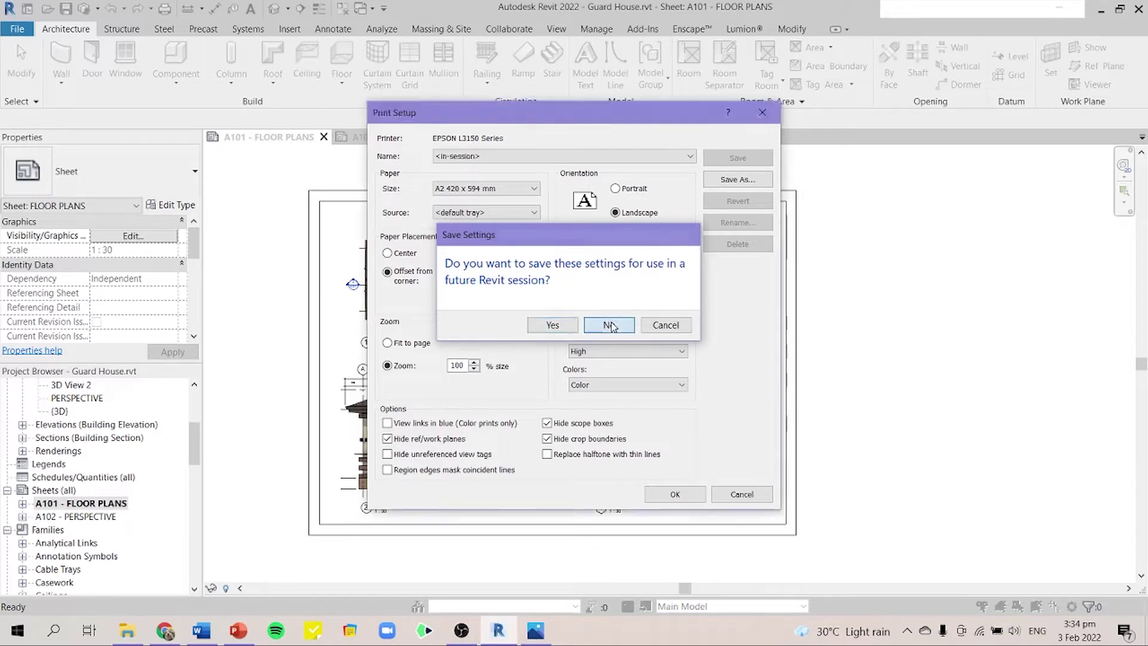
# Step: Open the Print dialog and select Microsoft Print to PDF as the printer
pyautogui.click(17, 29)
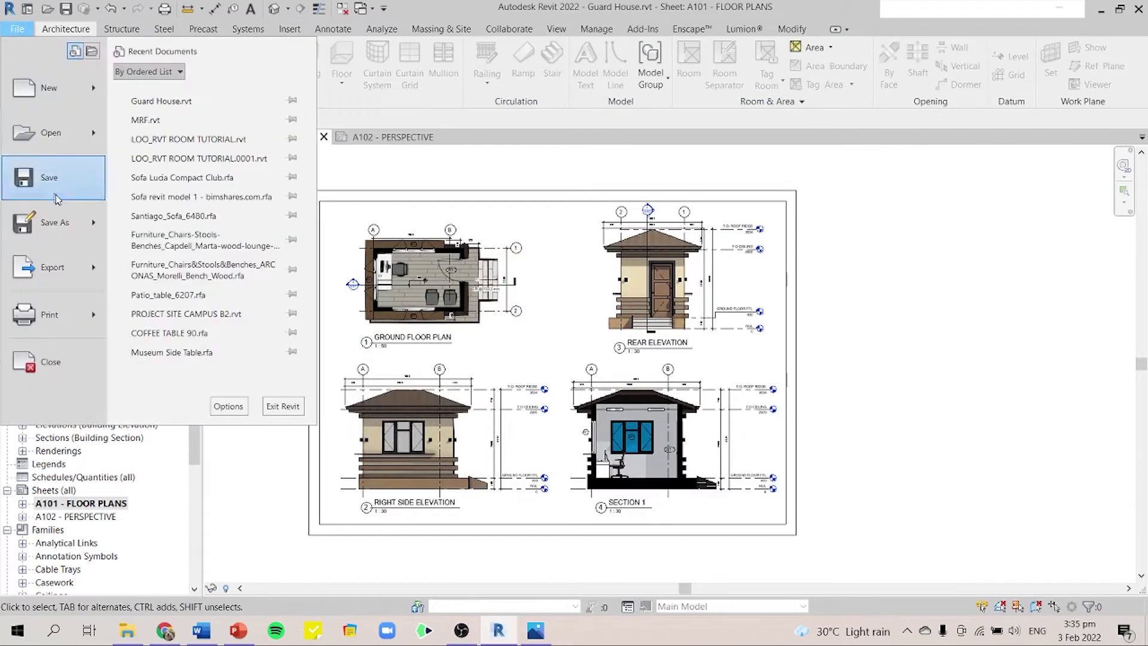
pyautogui.moveTo(96, 328)
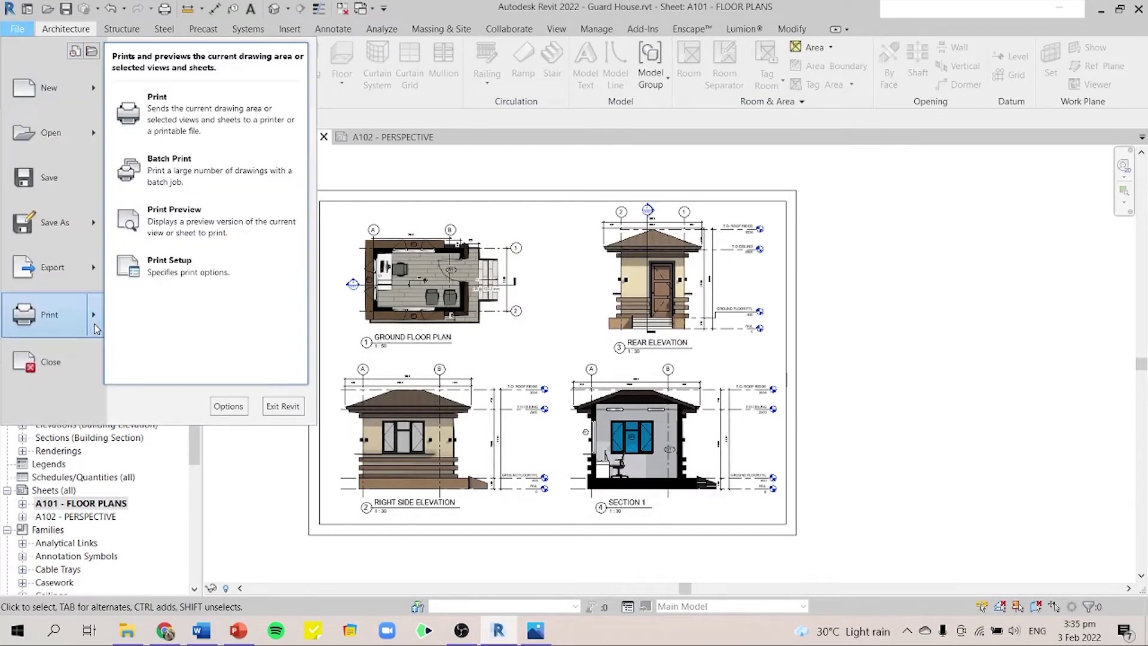
pyautogui.click(202, 119)
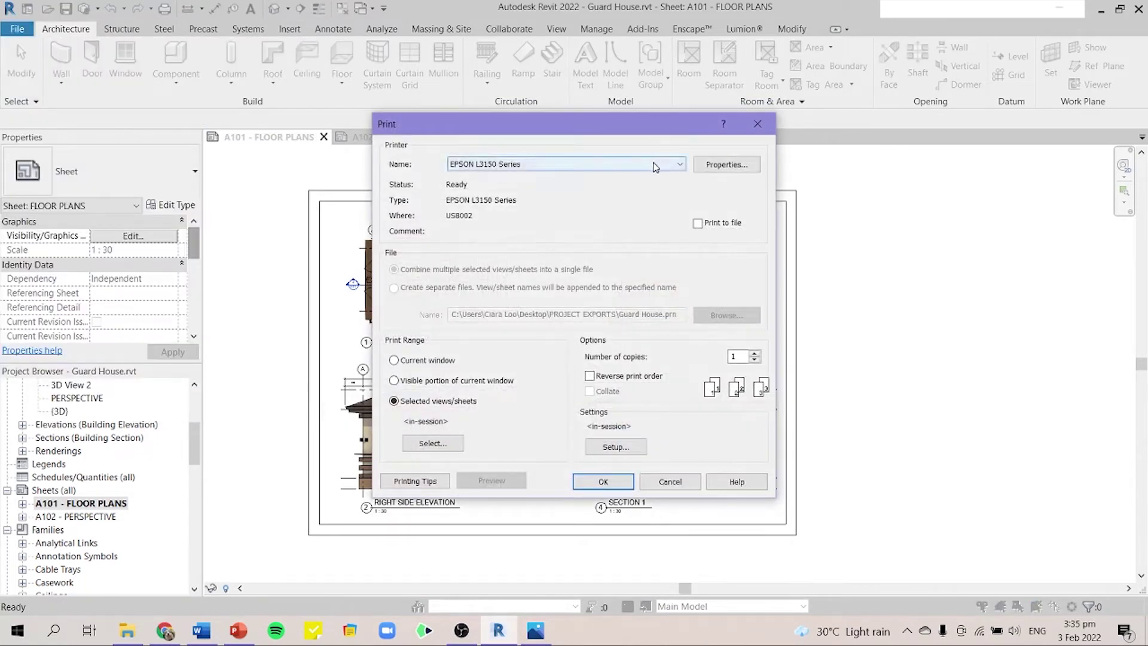
pyautogui.click(659, 168)
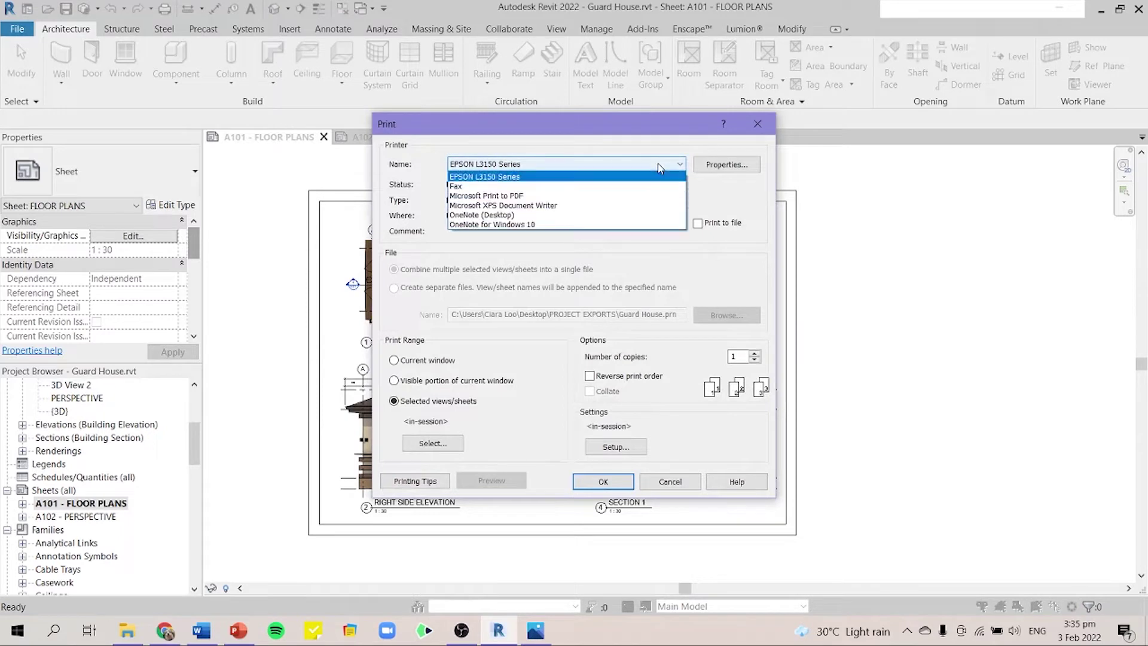
pyautogui.click(502, 197)
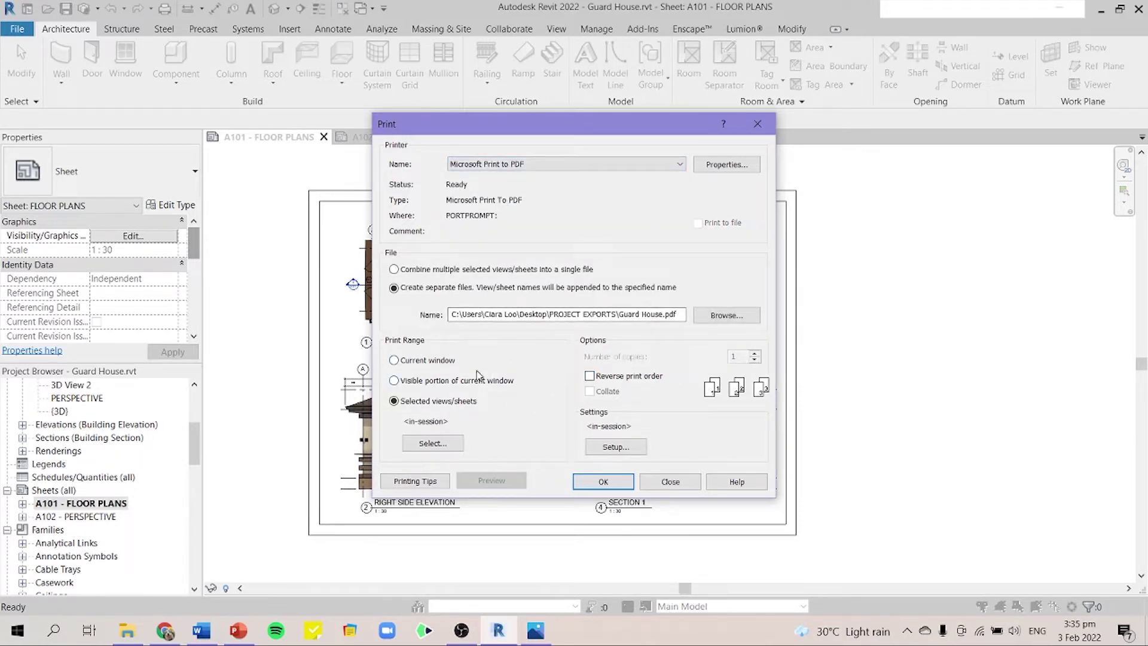
# Step: Leave the output file name as is and combine the selected sheets into a single PDF
pyautogui.click(726, 315)
pyautogui.press('Escape')
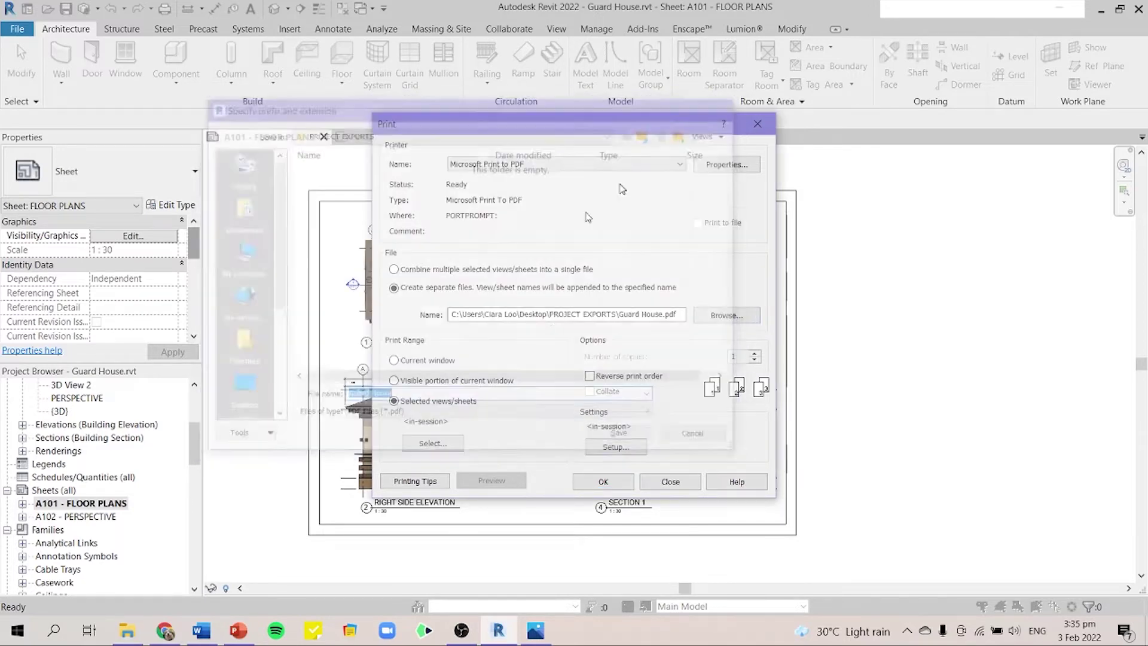
pyautogui.moveTo(452, 314)
pyautogui.mouseDown()
pyautogui.moveTo(693, 318)
pyautogui.moveTo(449, 315)
pyautogui.mouseUp()
pyautogui.click(664, 314)
pyautogui.click(663, 315)
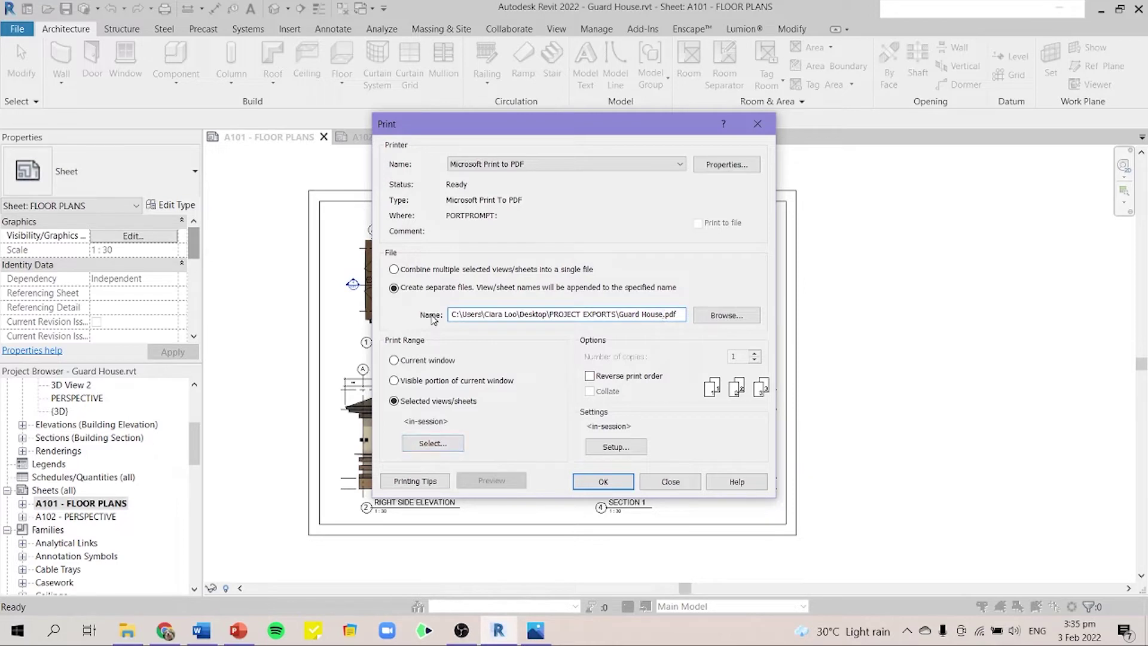
pyautogui.click(394, 270)
# Step: Choose sheets A101 FLOOR PLANS and A102 as the views to print
pyautogui.click(431, 443)
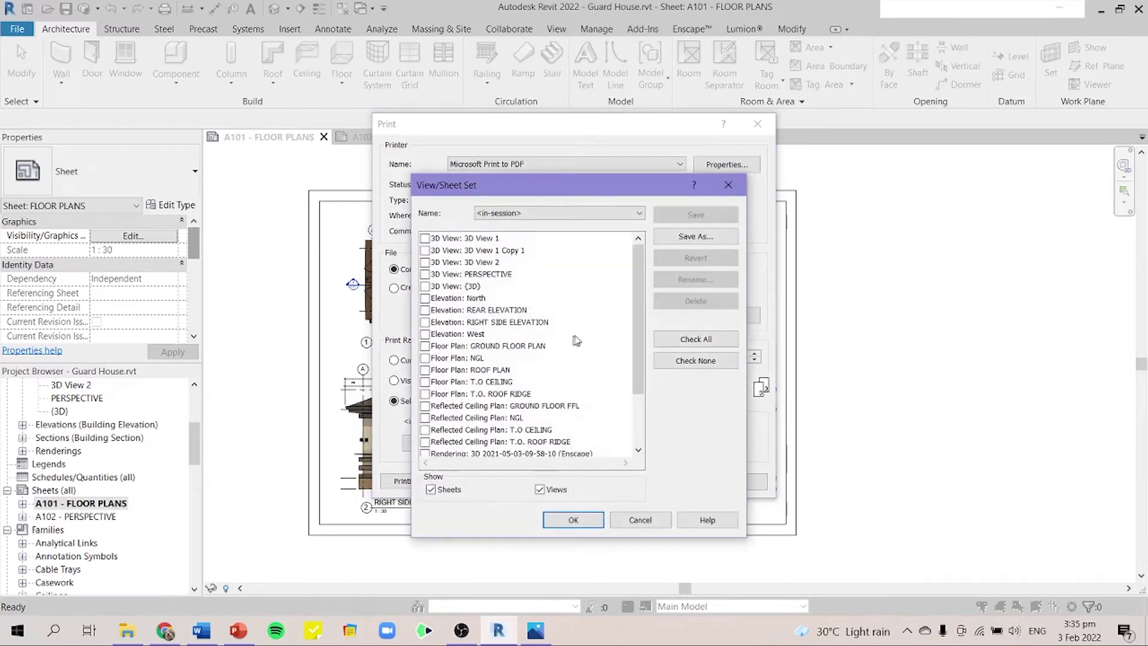
pyautogui.scroll(-2, 575, 341)
pyautogui.click(424, 406)
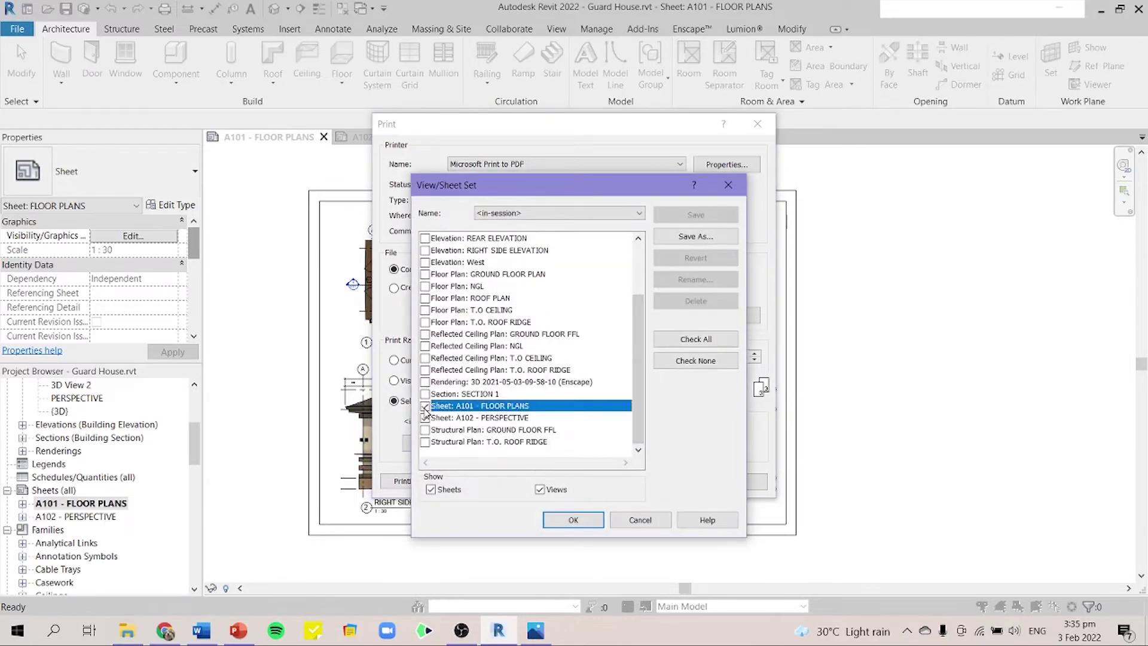
pyautogui.click(565, 518)
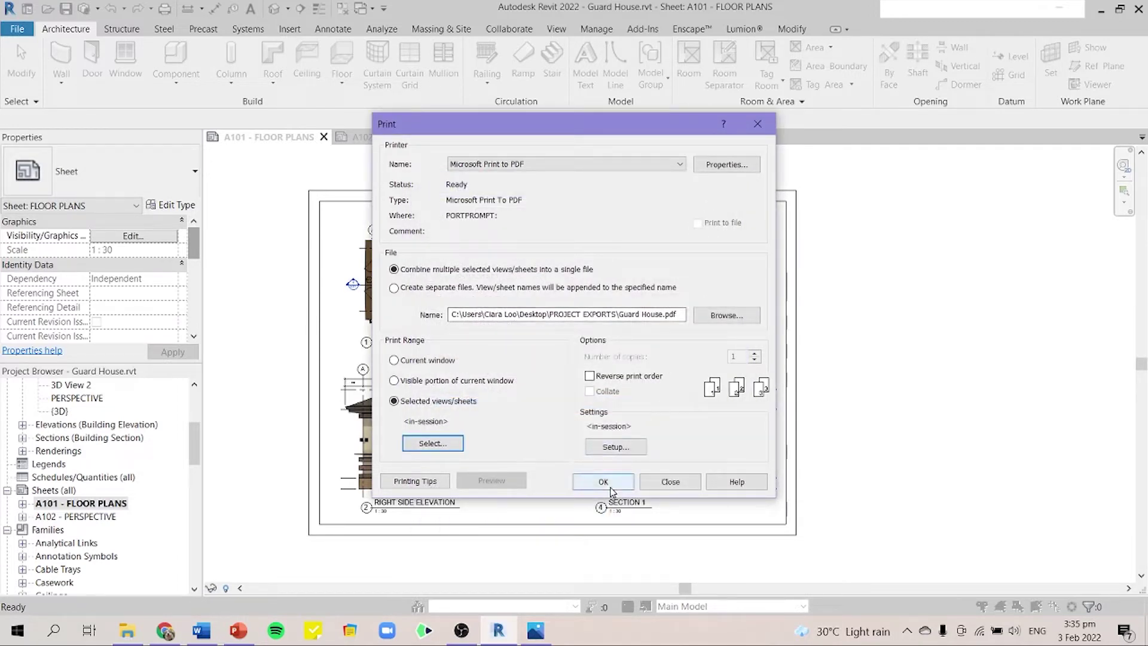
# Step: Keep Letter paper in page setup and start printing both sheets
pyautogui.click(616, 448)
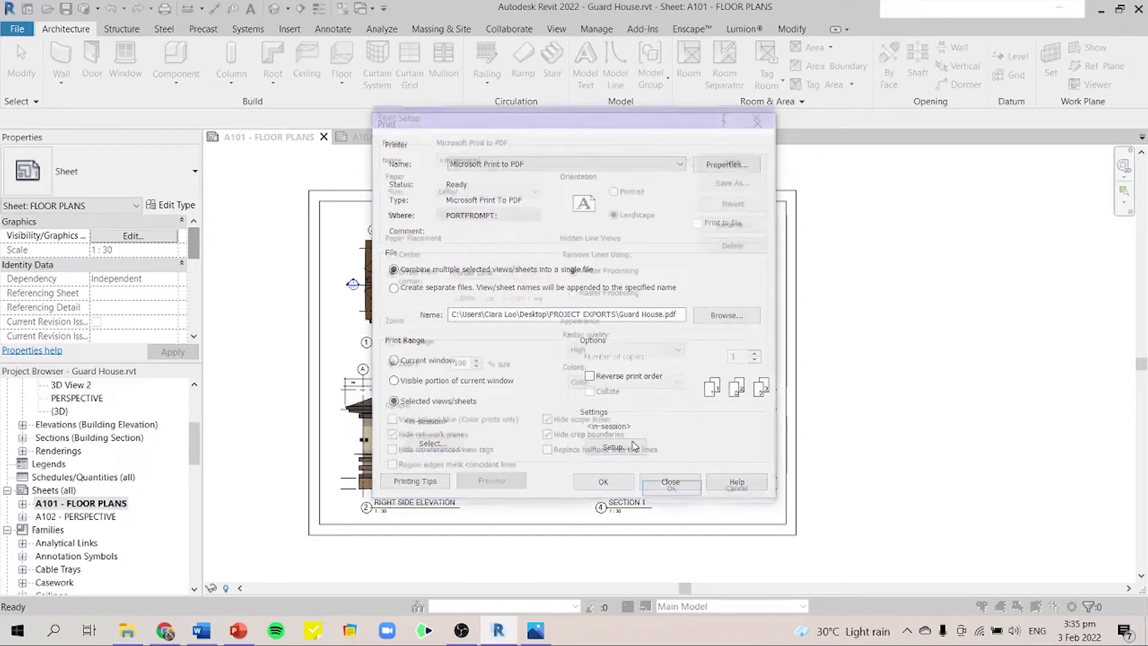
pyautogui.click(490, 190)
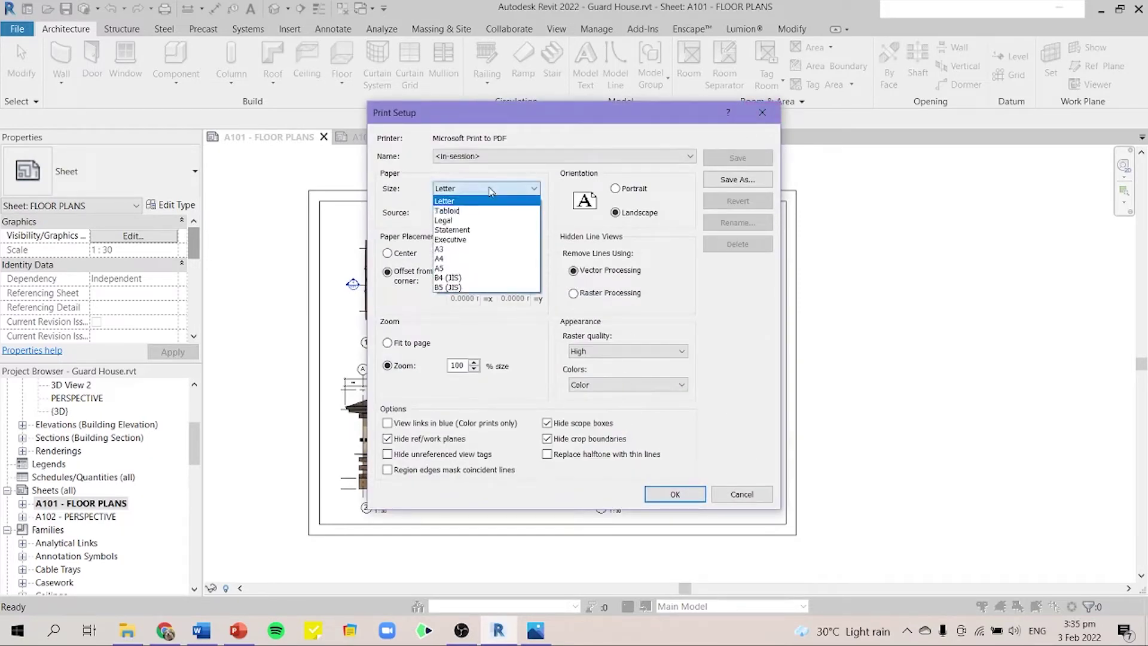
pyautogui.click(490, 190)
pyautogui.click(762, 112)
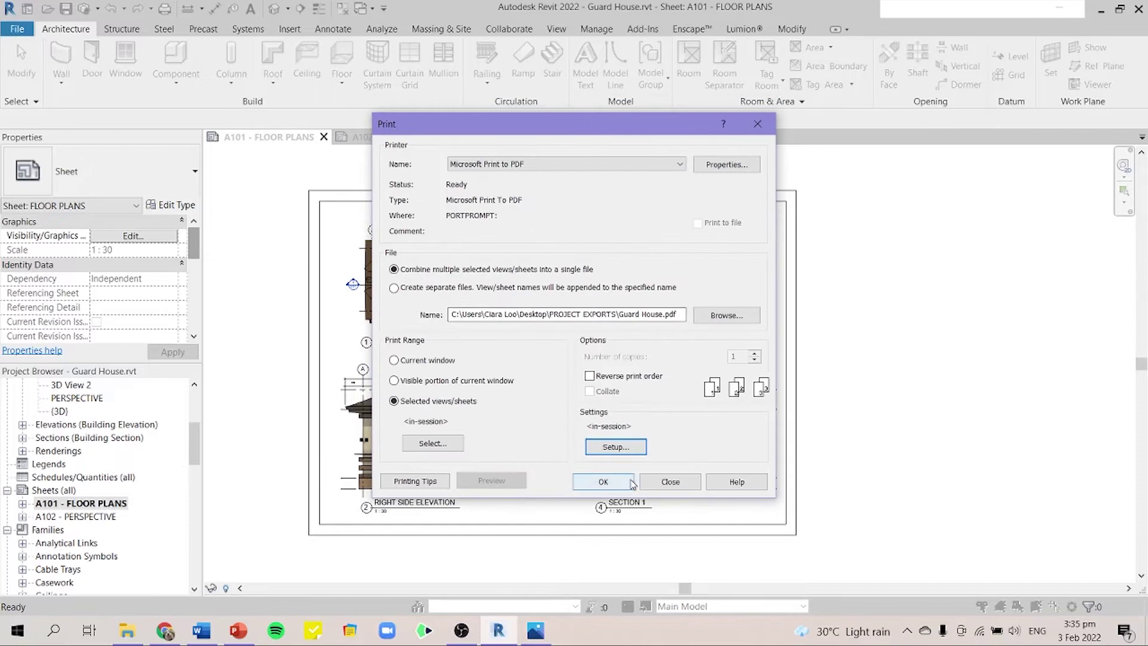
pyautogui.click(603, 482)
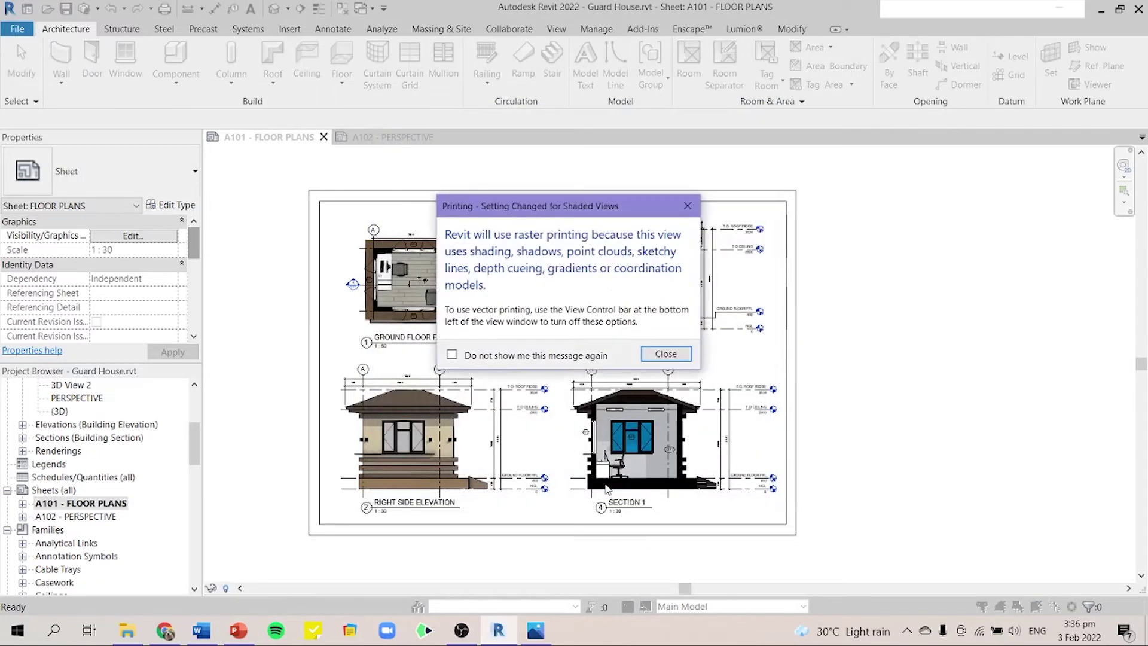
# Step: Dismiss the shaded-views notice and save the print output as 'guard house' in PROJECT EXPORTS
pyautogui.click(664, 354)
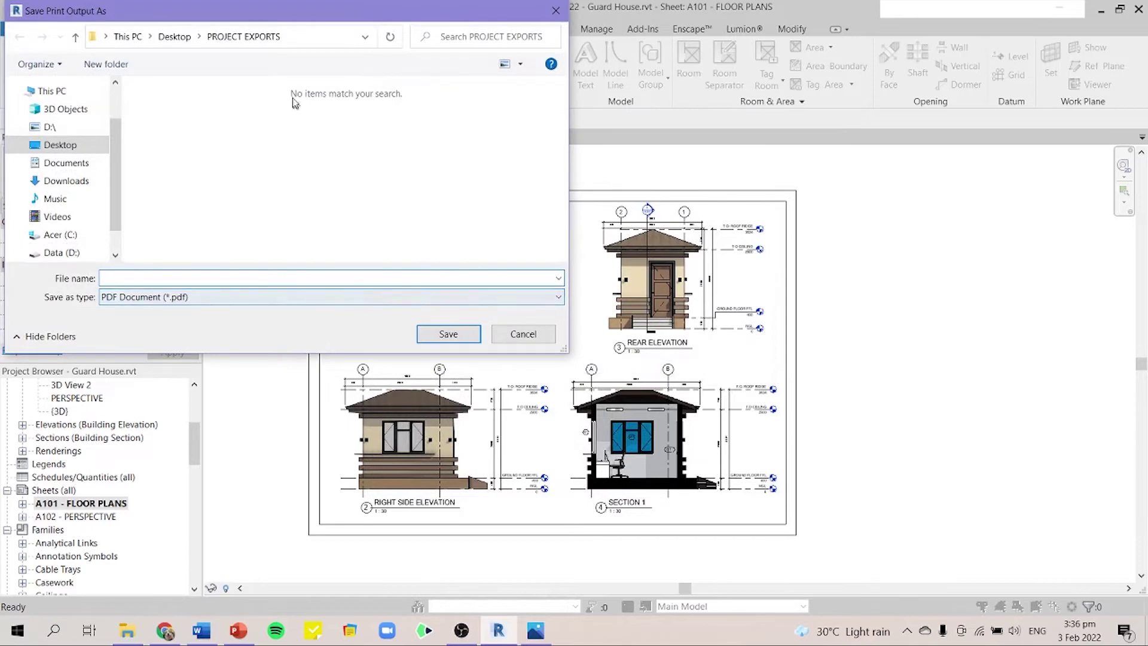
pyautogui.click(227, 275)
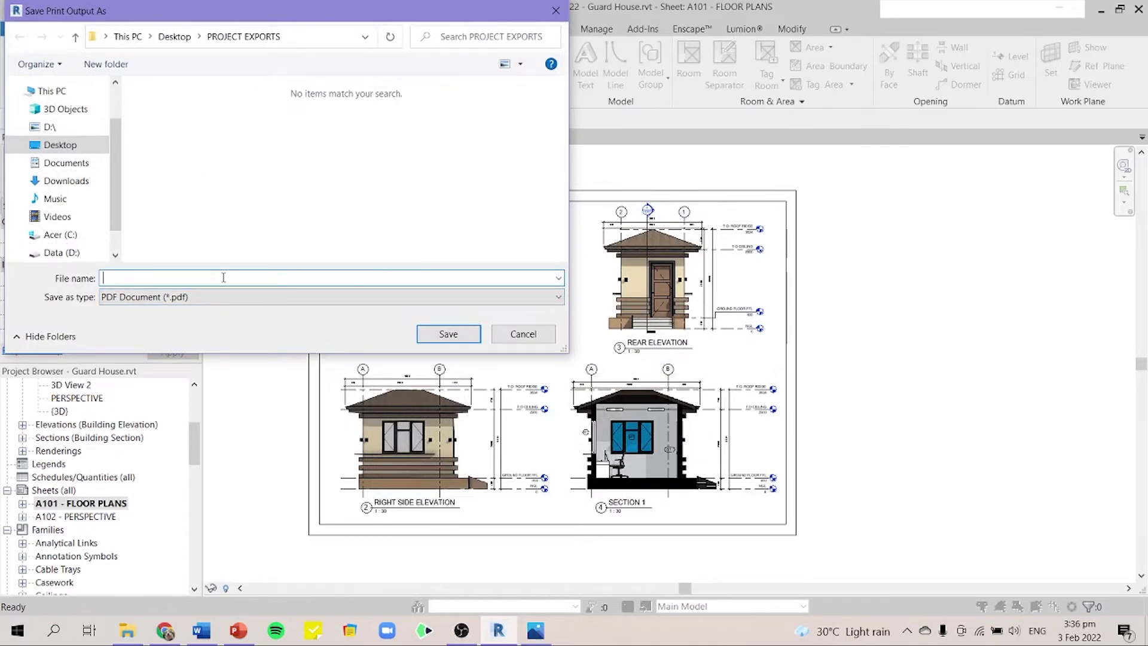
pyautogui.press('capslock')
pyautogui.write('guar')
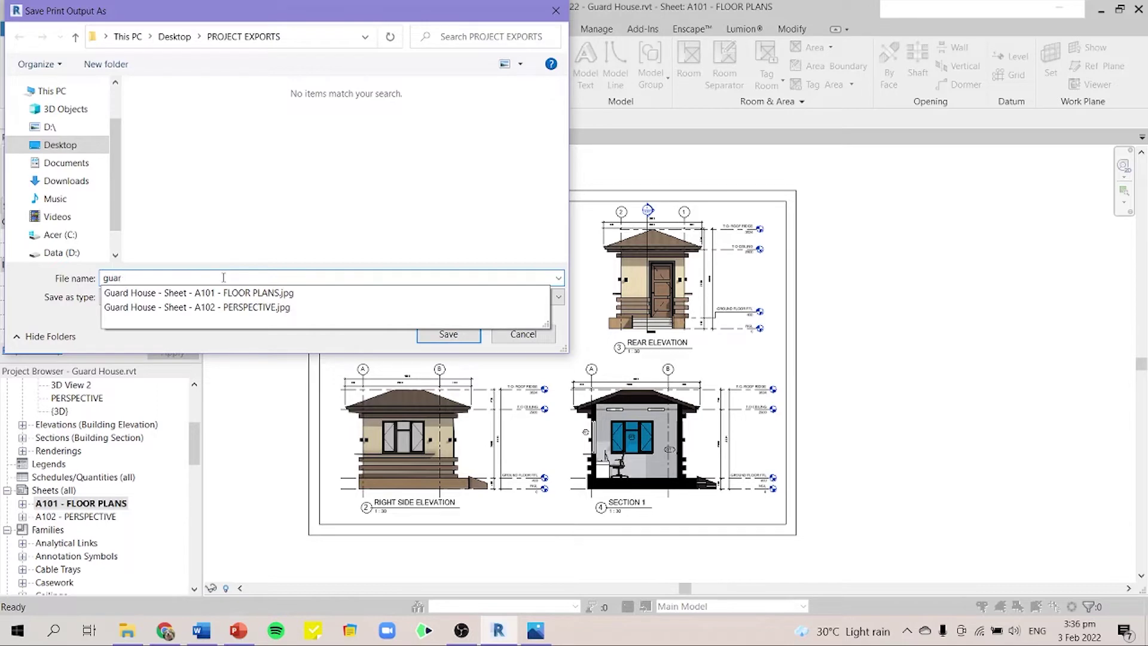
pyautogui.write('d house')
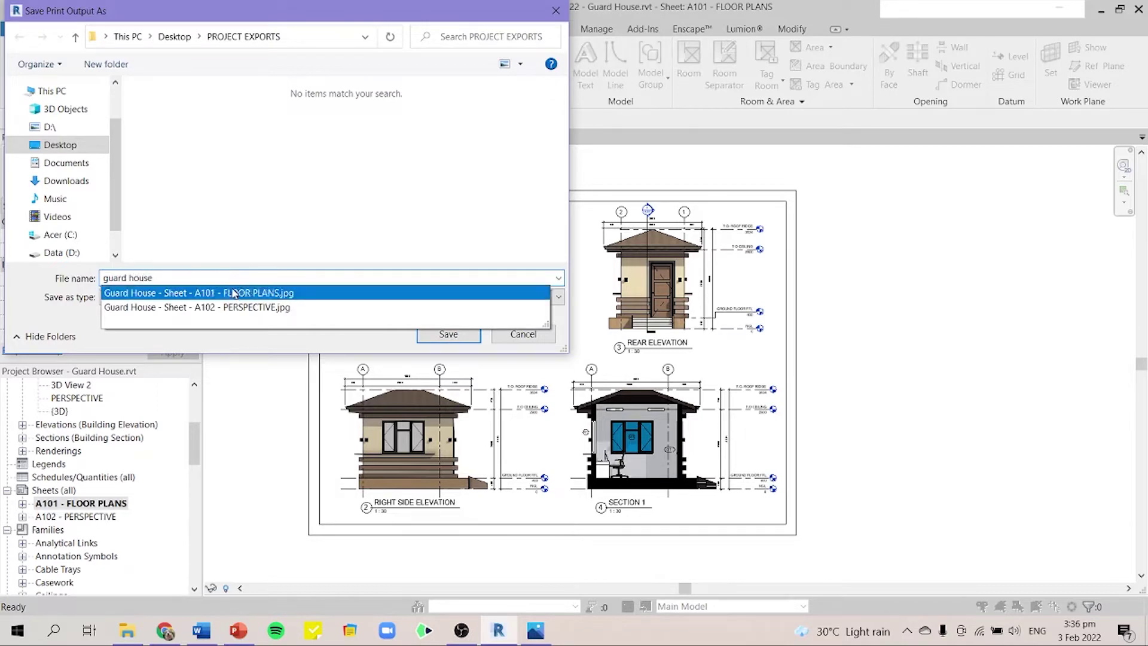
pyautogui.click(448, 335)
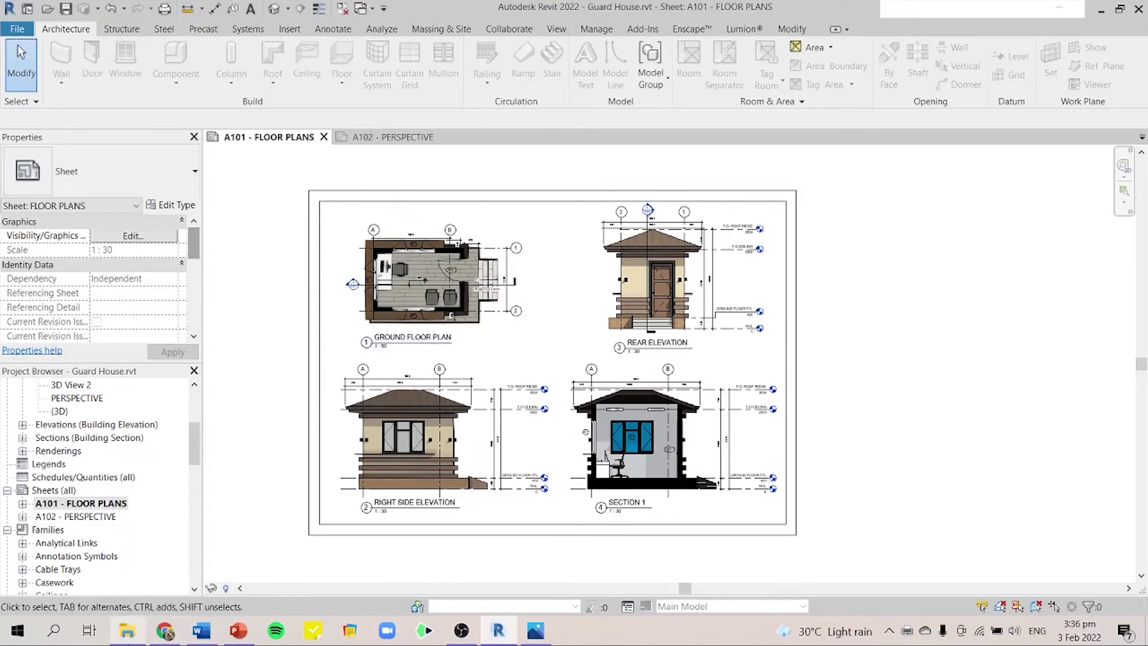
# Step: Open guard house.pdf, scroll through its two pages, then close Acrobat and return to Revit
pyautogui.click(127, 630)
pyautogui.doubleClick(333, 177)
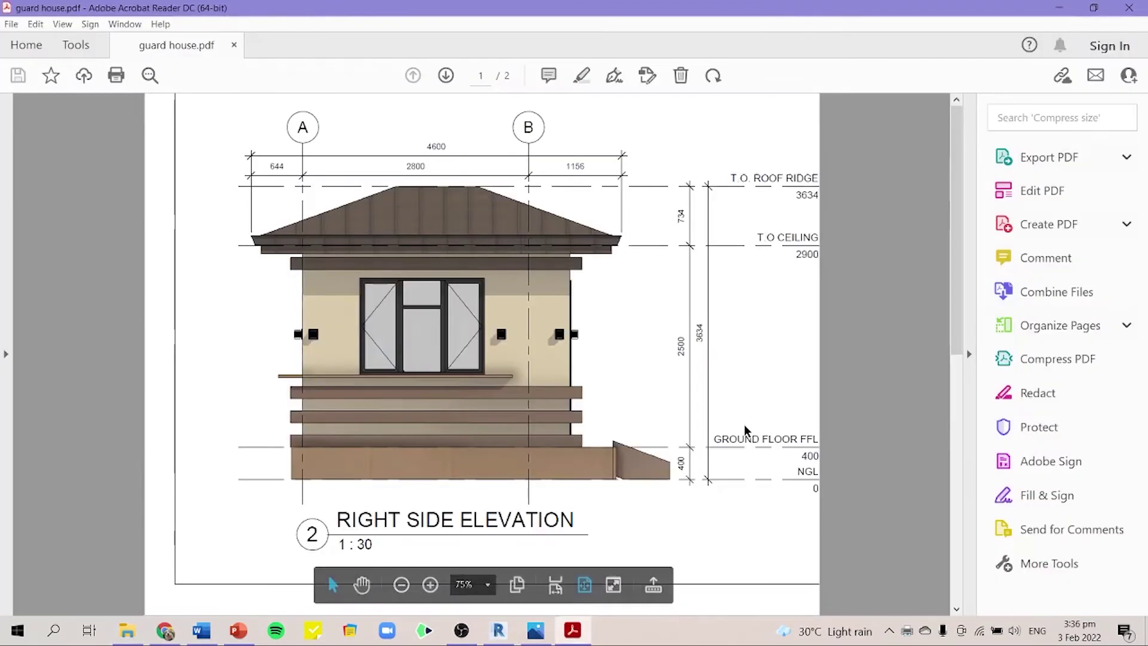
pyautogui.scroll(-5, 658, 323)
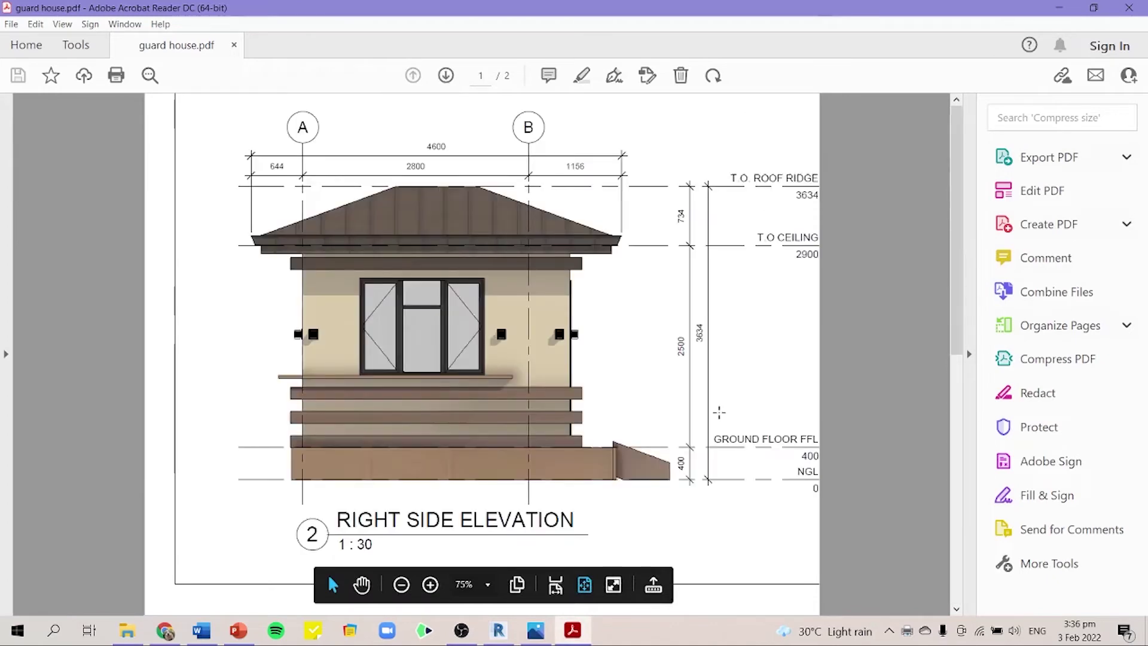
pyautogui.scroll(5, 719, 410)
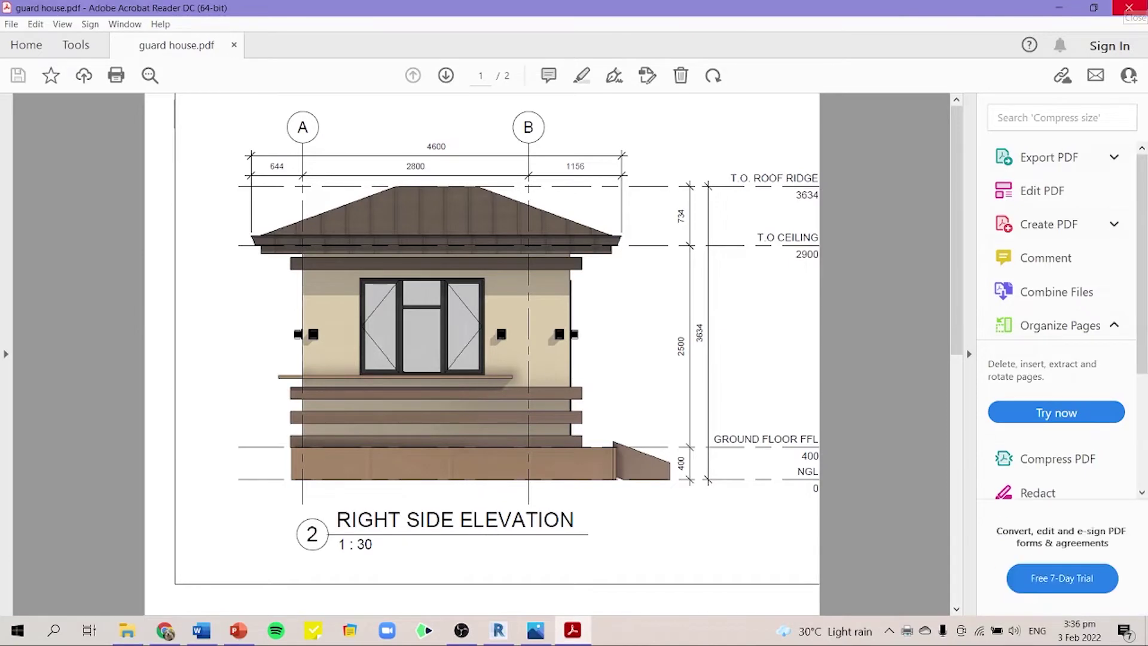
pyautogui.click(1129, 7)
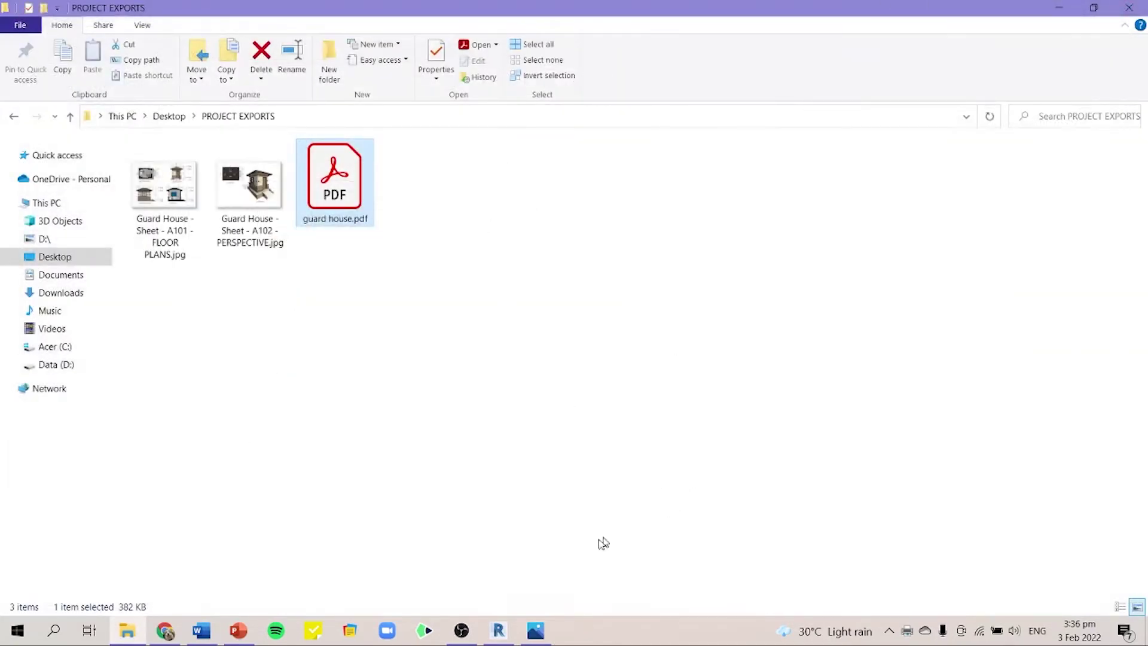
pyautogui.click(498, 630)
# Step: Set Print Setup to A3 paper, centred and fit to page, without saving the settings
pyautogui.click(19, 30)
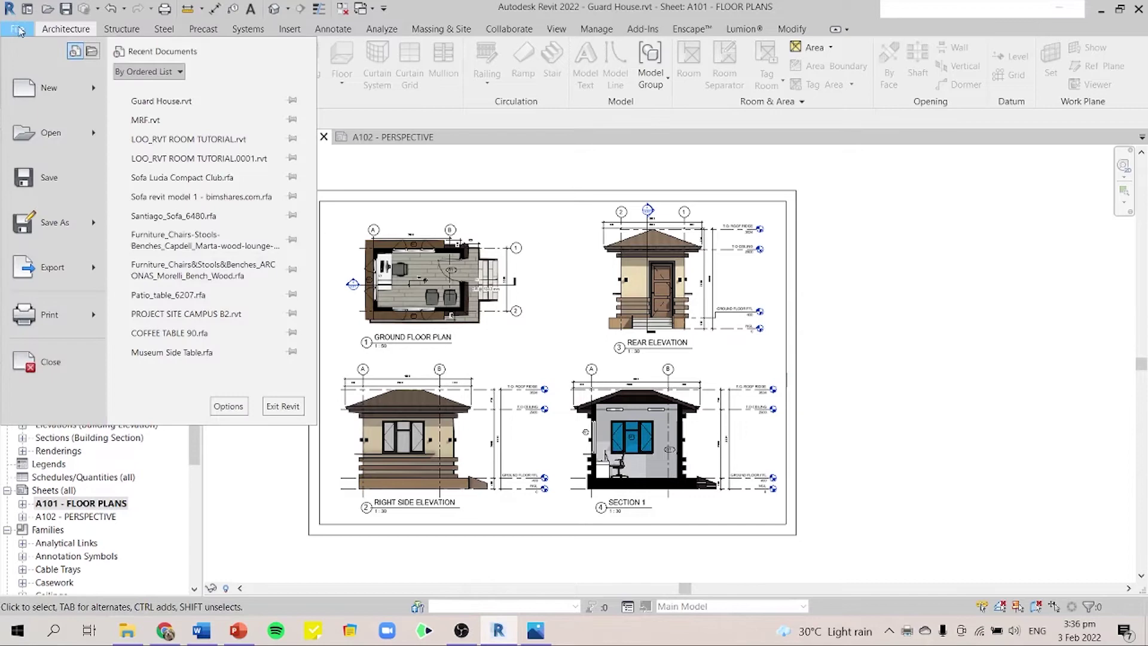
pyautogui.click(156, 150)
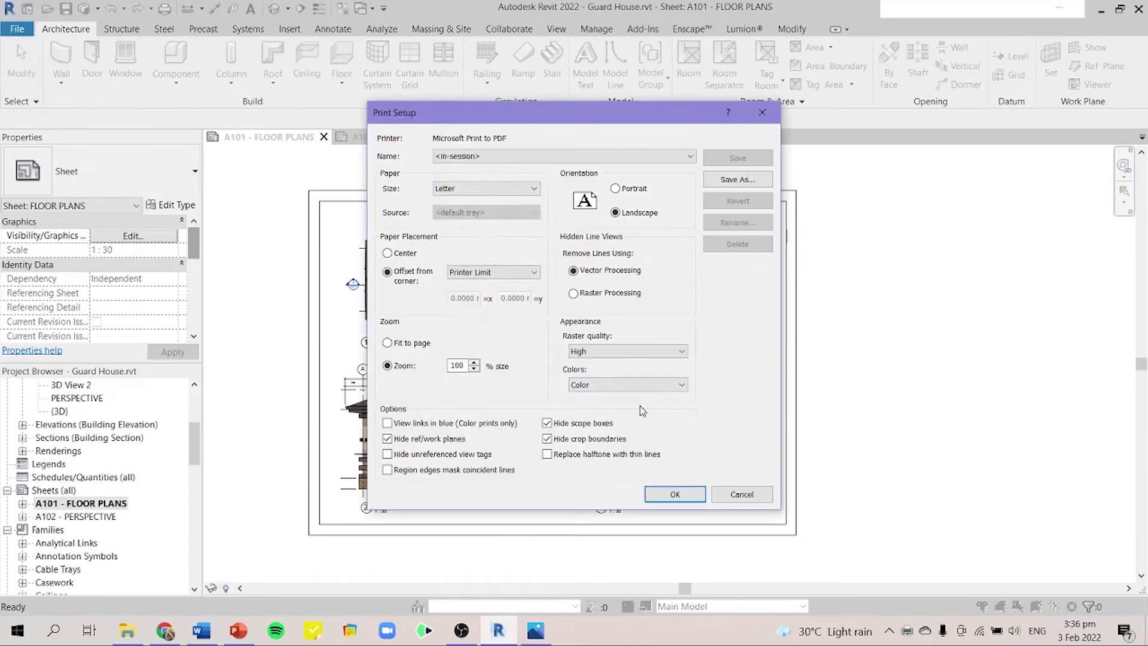
pyautogui.click(485, 188)
pyautogui.click(455, 289)
pyautogui.click(387, 342)
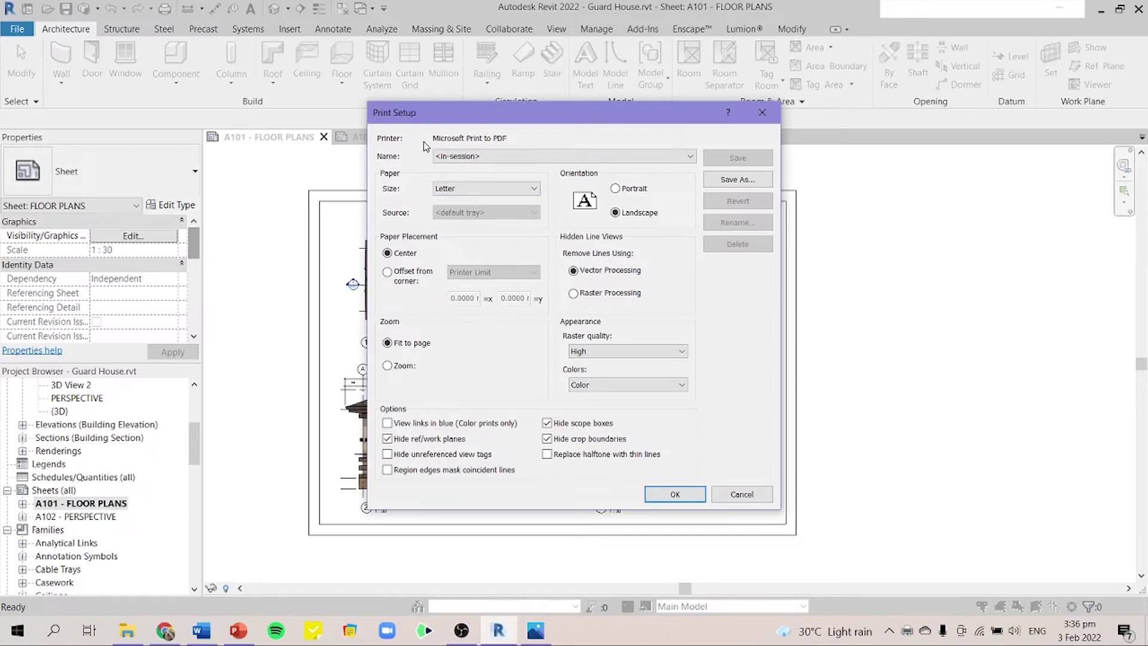
pyautogui.click(499, 192)
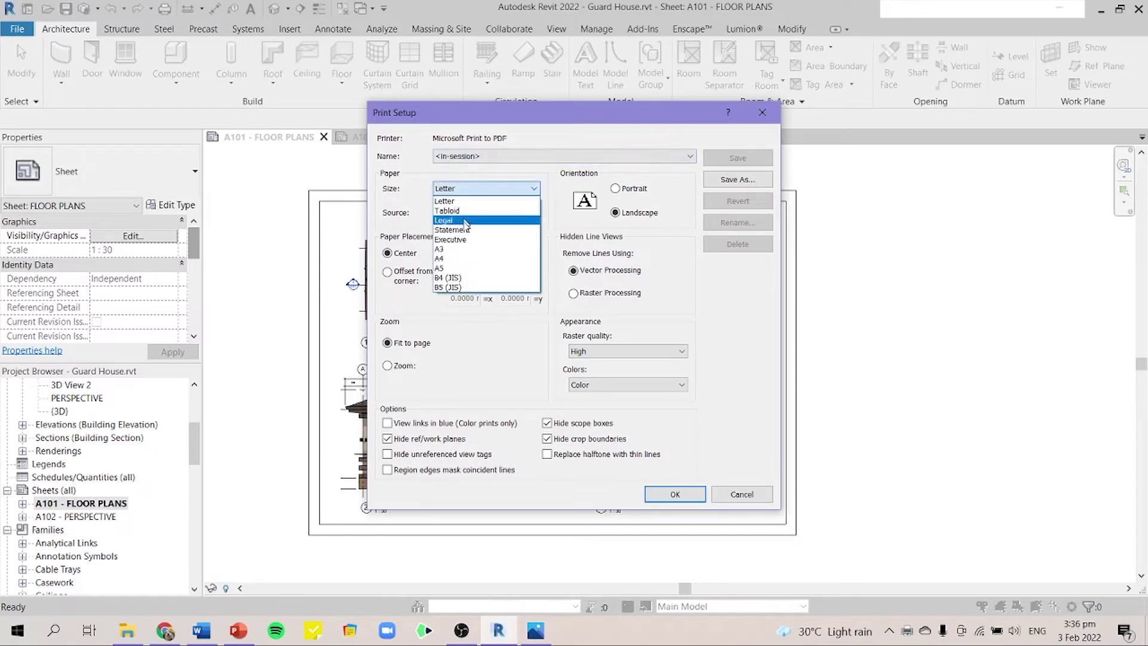
pyautogui.click(475, 251)
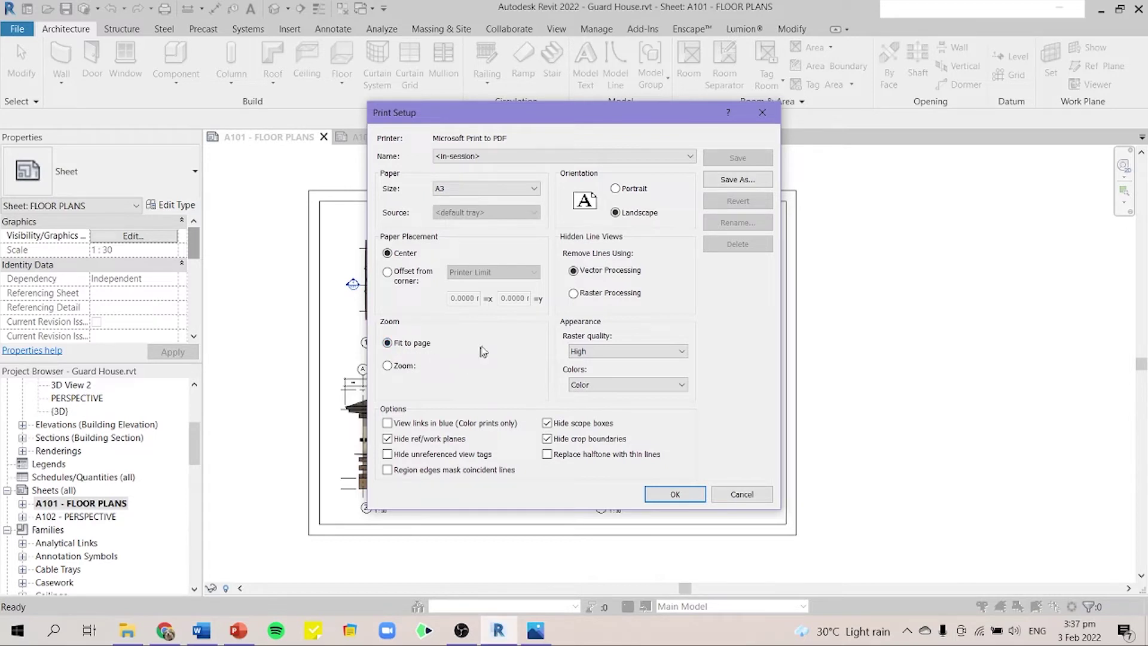
pyautogui.click(520, 190)
pyautogui.click(472, 244)
pyautogui.click(669, 495)
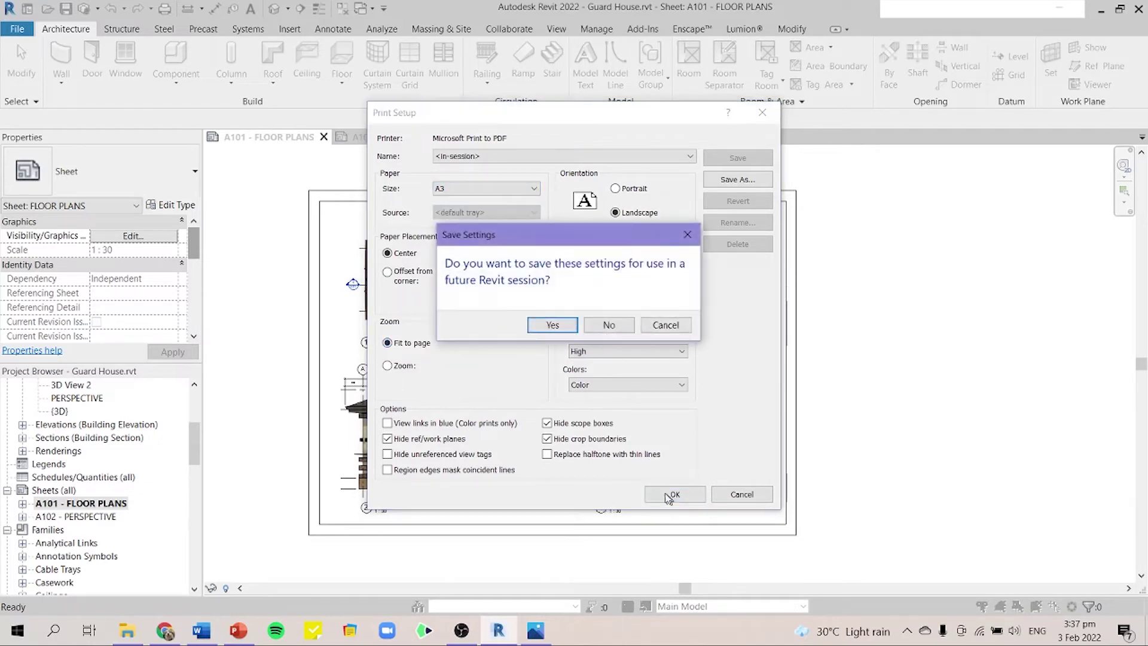
pyautogui.click(618, 322)
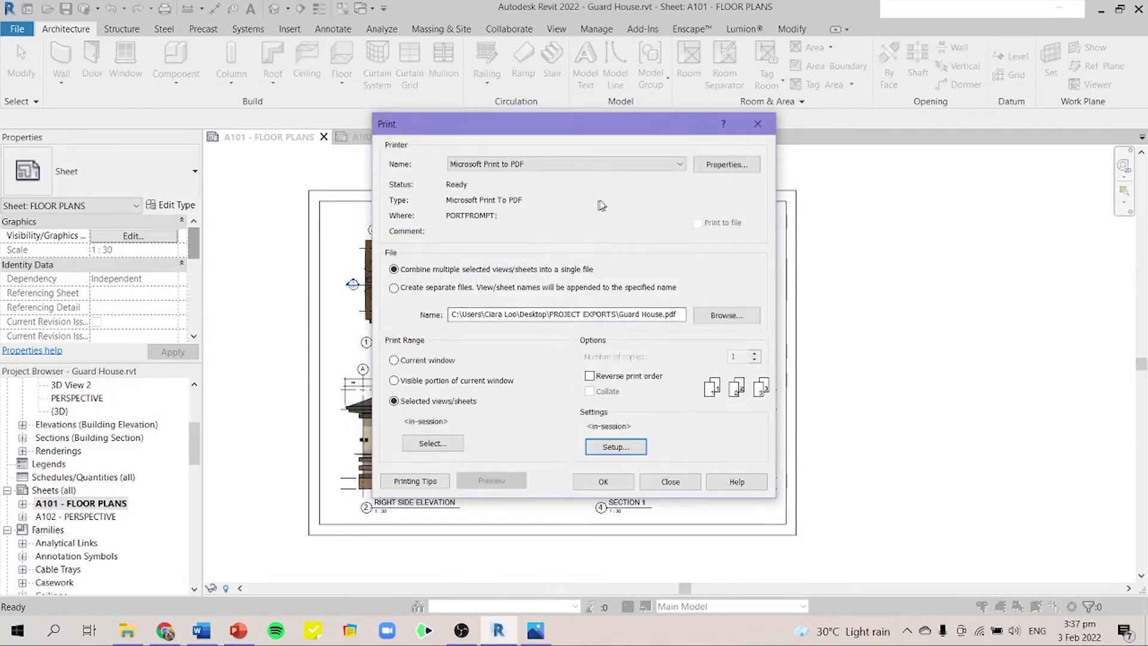
# Step: Reprint the sheets to guard house.pdf, overwriting the existing file
pyautogui.click(600, 483)
pyautogui.click(606, 324)
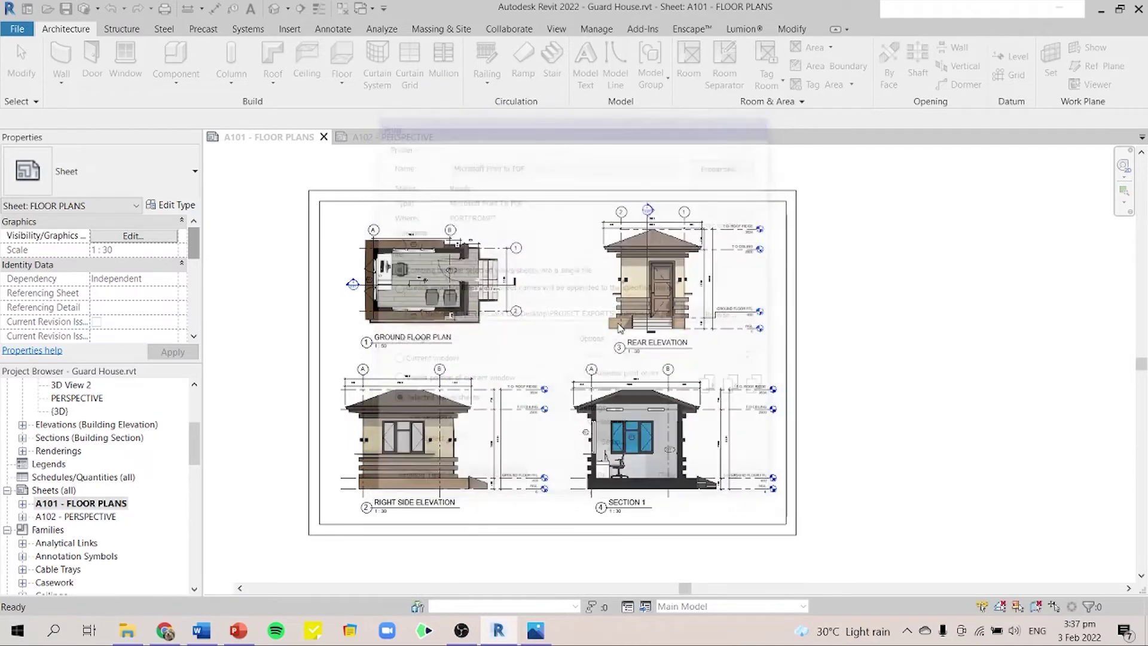
pyautogui.click(665, 353)
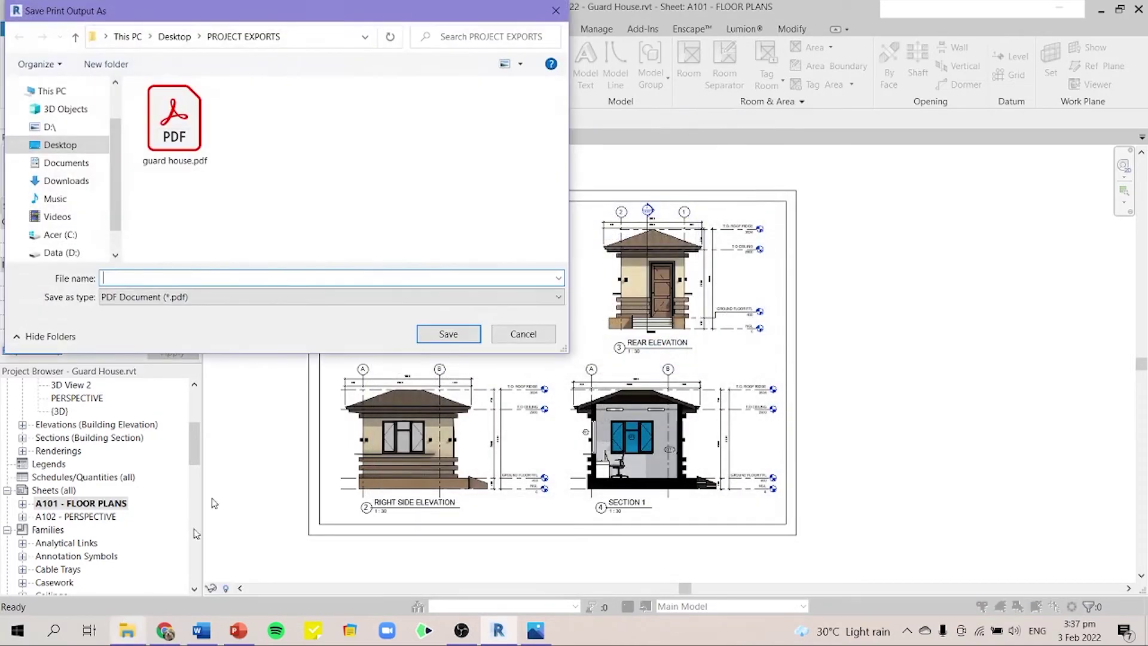
pyautogui.click(174, 123)
pyautogui.click(448, 334)
pyautogui.click(605, 319)
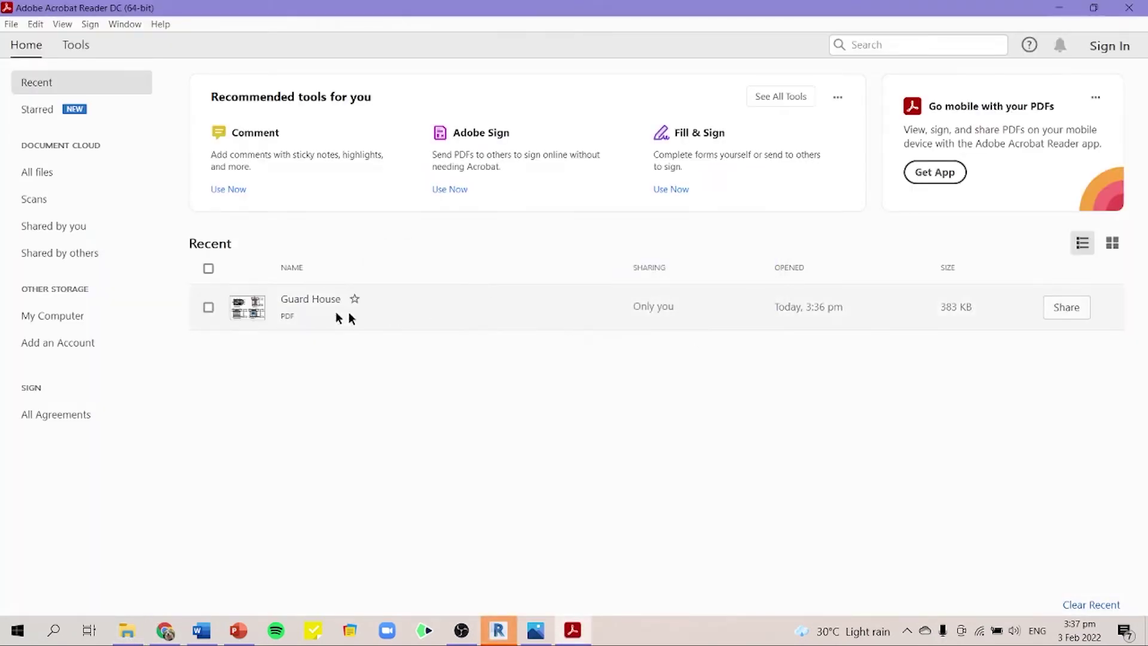
# Step: Open Guard House from Acrobat's recent files to review the two-page A3 reprint
pyautogui.doubleClick(299, 307)
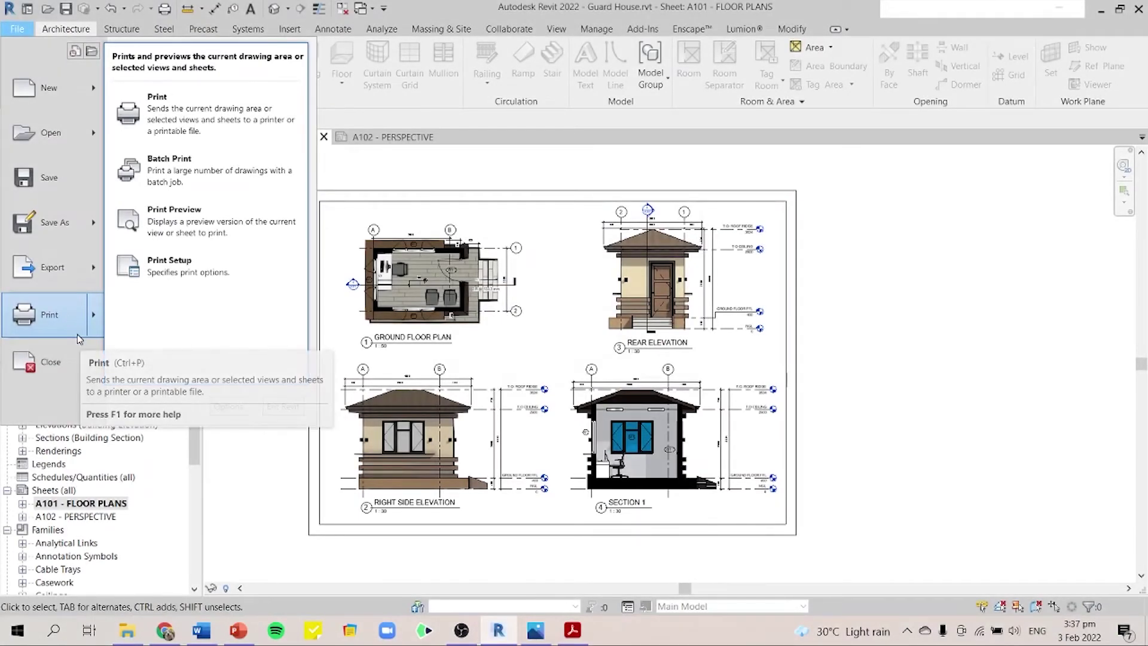
# Step: Check the paper sizes in Print Setup, then cancel and close the Print dialog without printing
pyautogui.click(209, 132)
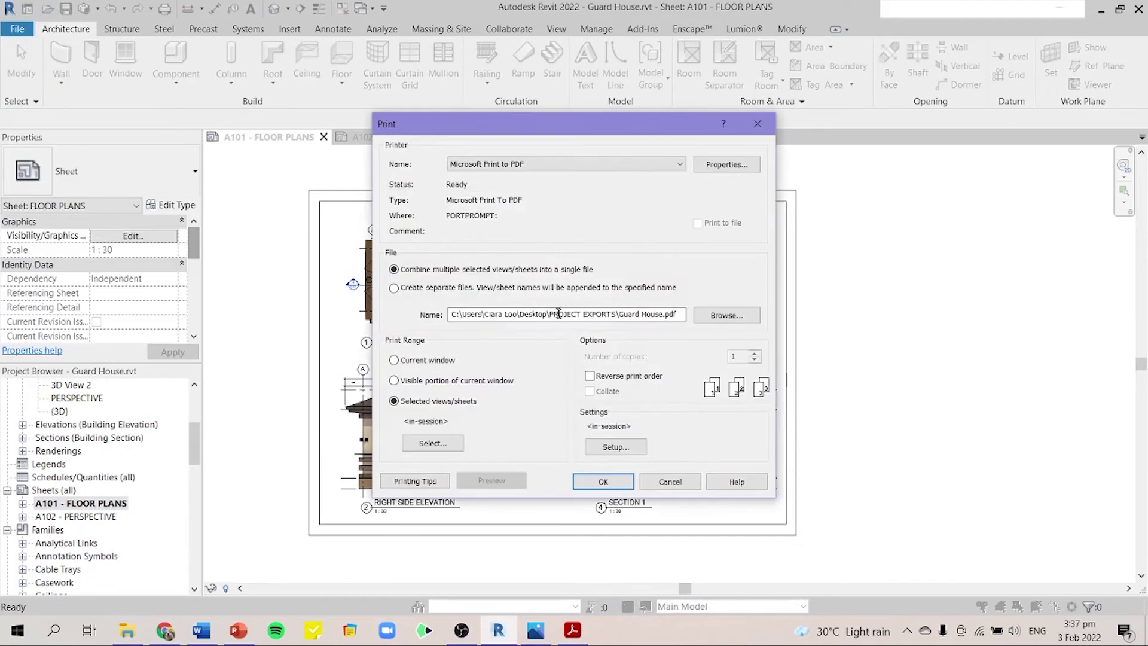
pyautogui.click(616, 447)
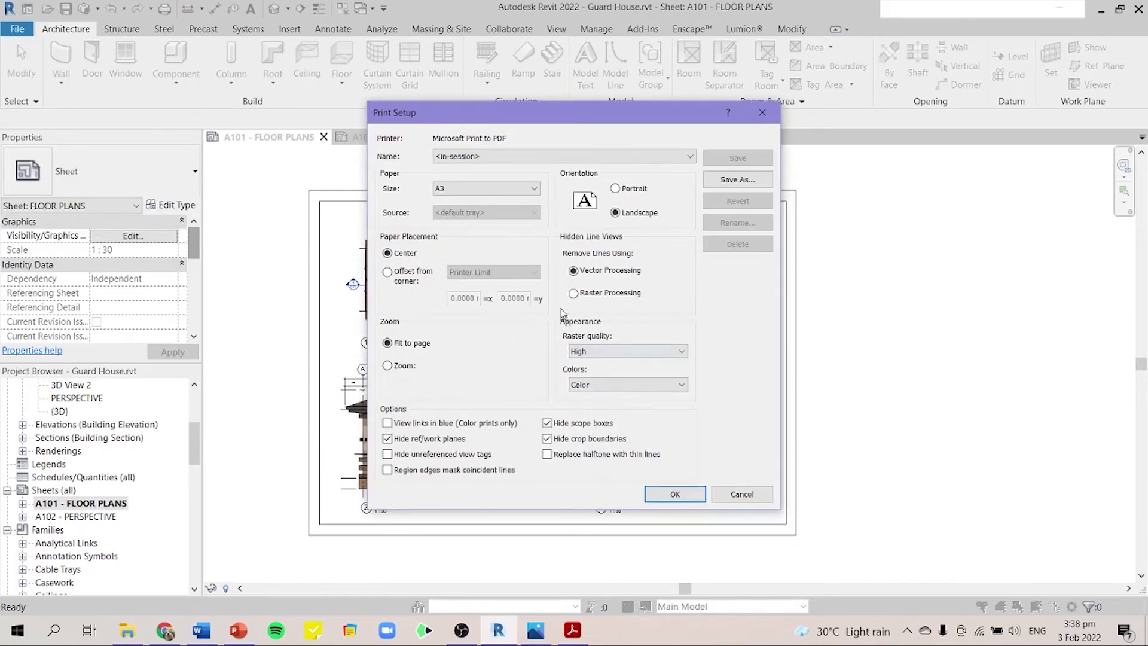
pyautogui.click(518, 189)
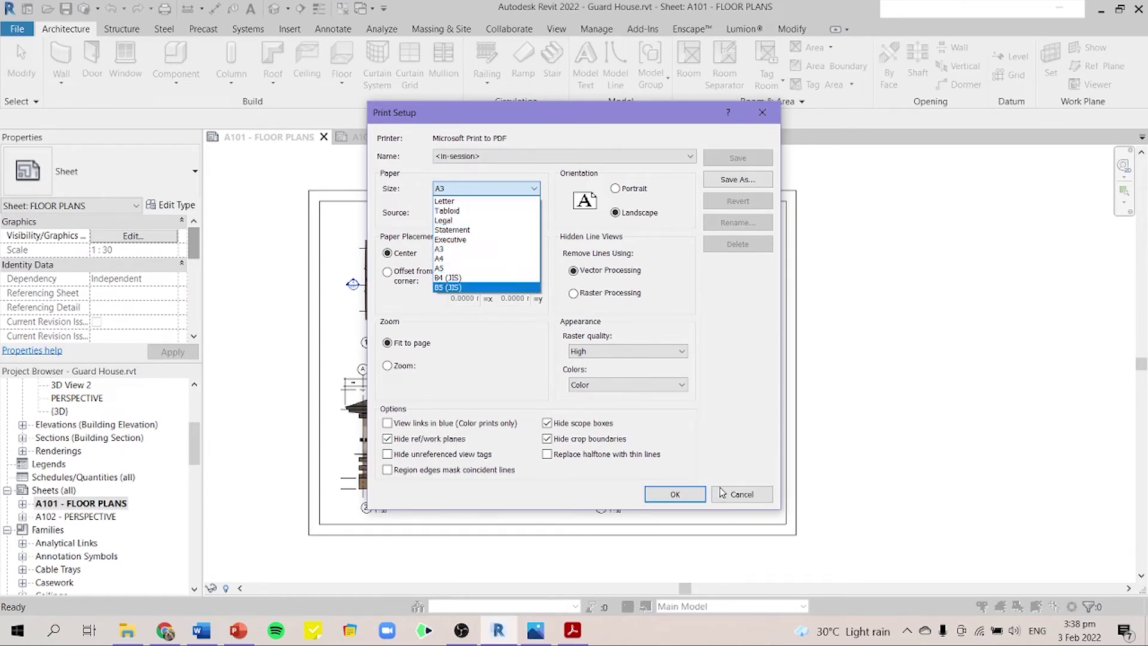
pyautogui.click(762, 112)
pyautogui.click(761, 112)
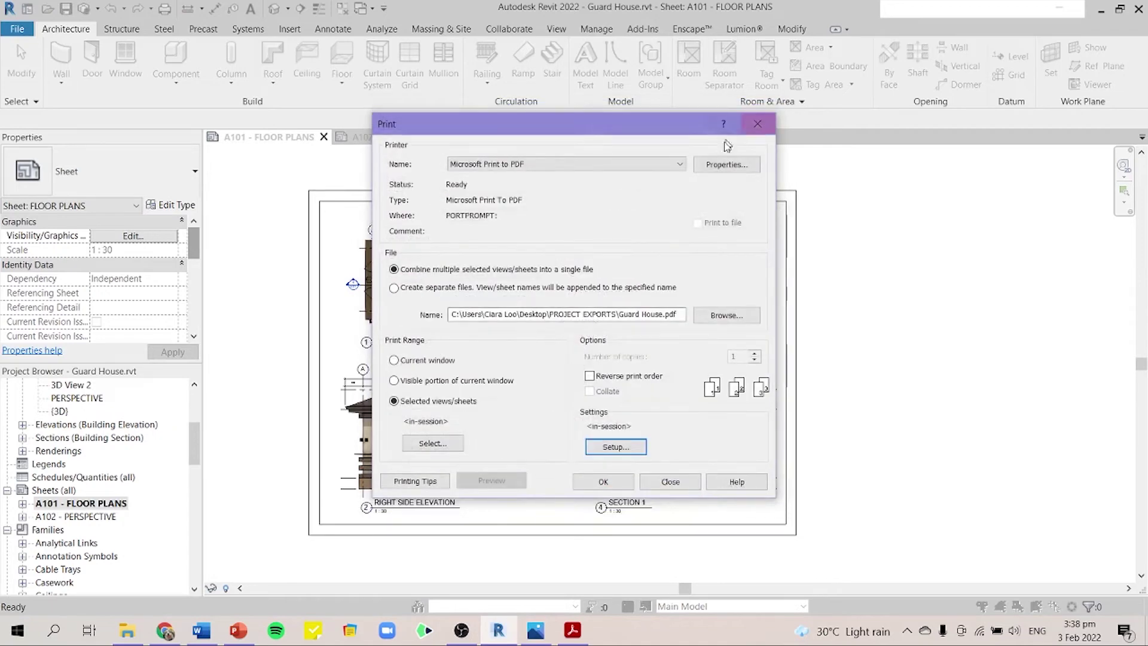
pyautogui.click(767, 116)
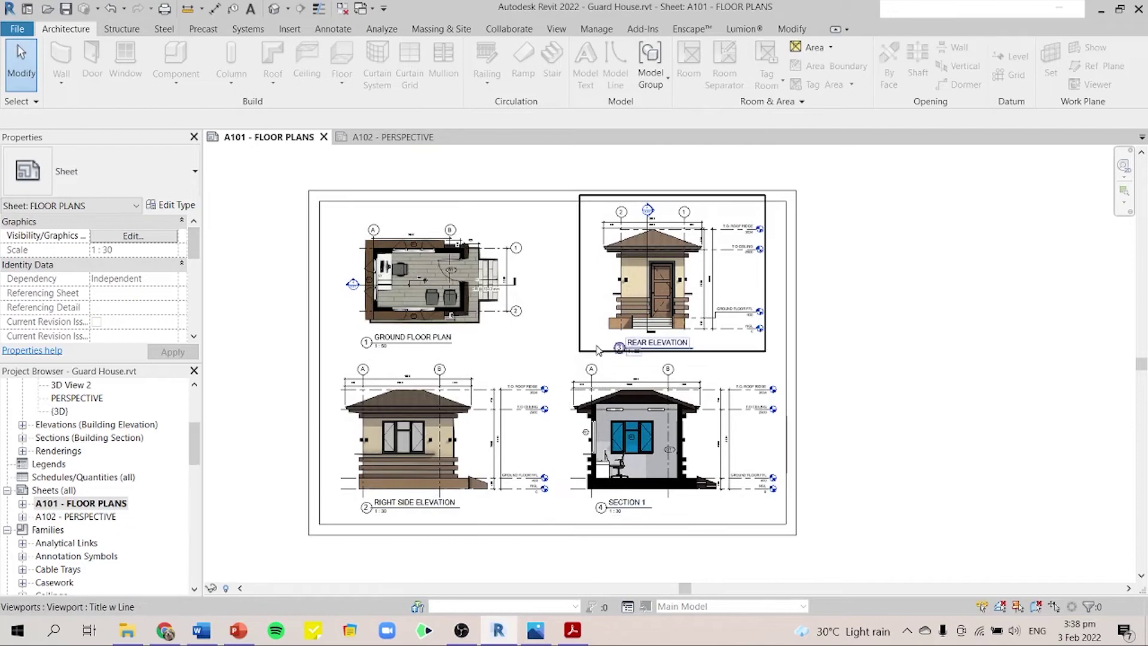
# Step: Open File > Export > PDF and switch the export range to Selected views/sheets
pyautogui.click(17, 29)
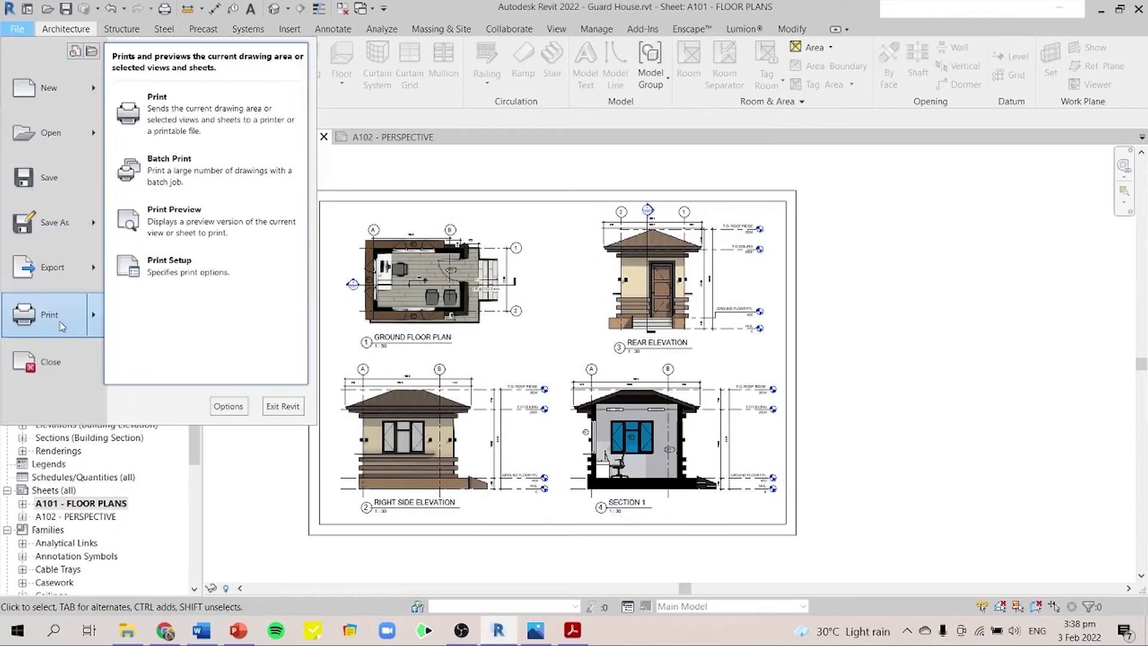
pyautogui.moveTo(76, 280)
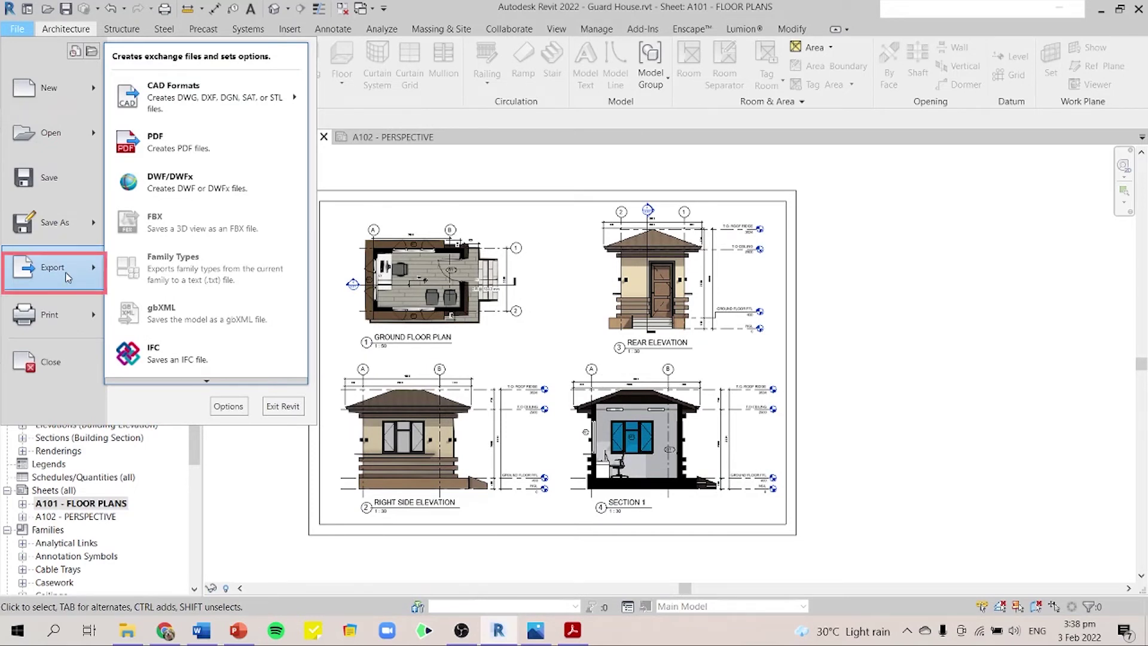
pyautogui.click(178, 149)
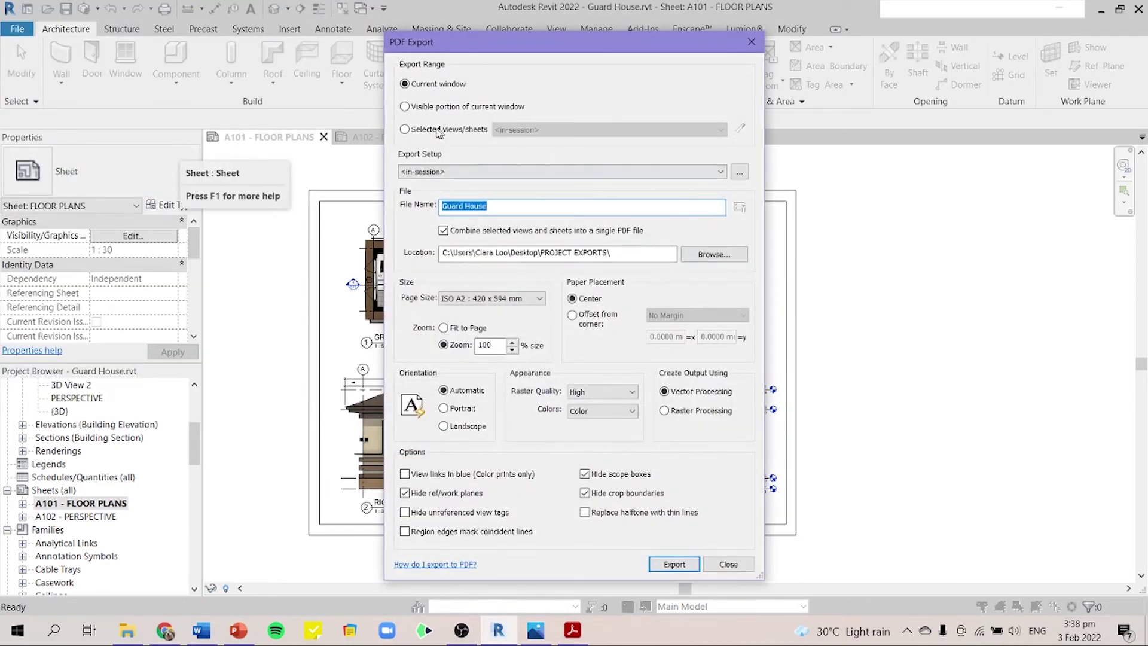
pyautogui.click(404, 130)
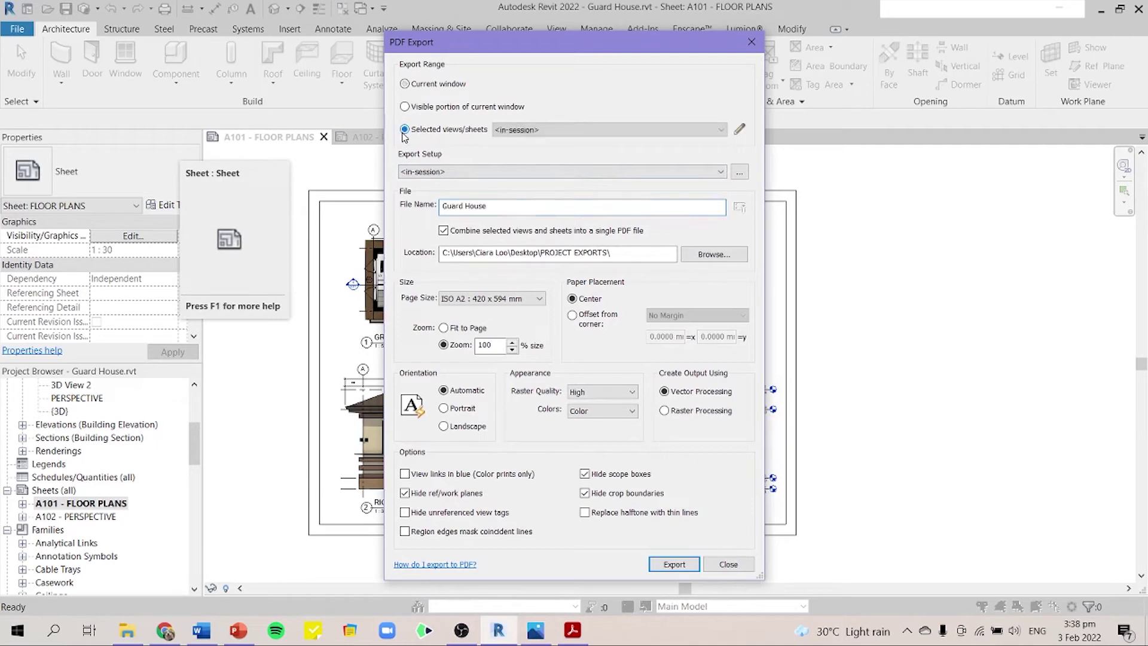
pyautogui.click(643, 128)
pyautogui.click(736, 127)
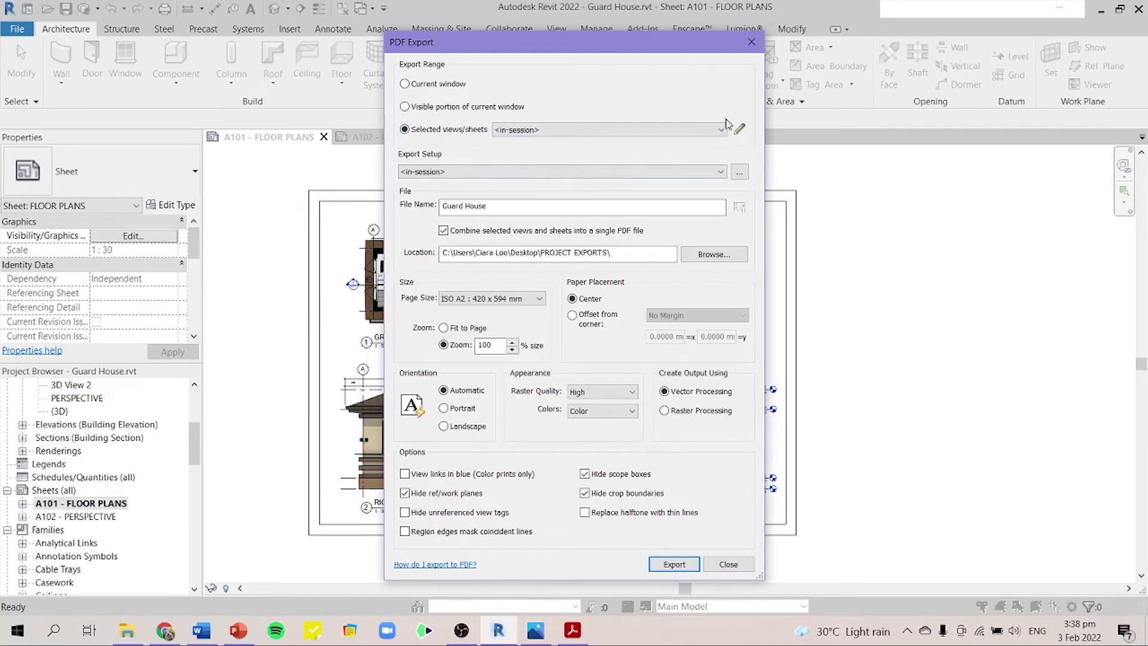
# Step: Edit the export's view/sheet selection, keeping sheets A101 and A102 ticked
pyautogui.click(740, 130)
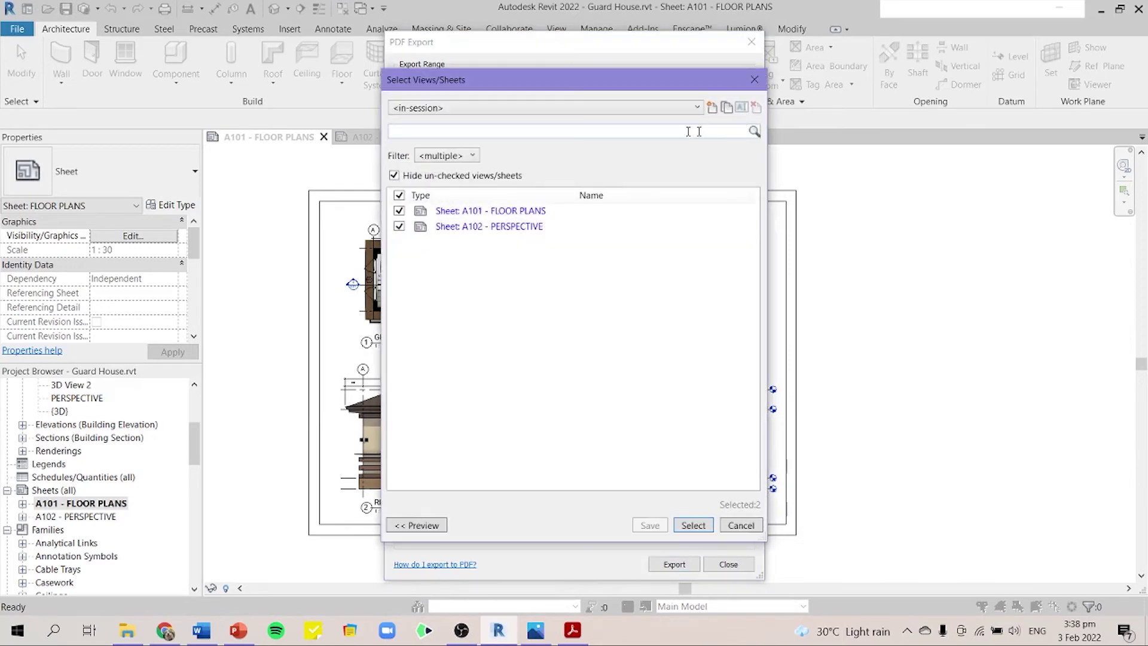
pyautogui.click(399, 211)
pyautogui.click(401, 212)
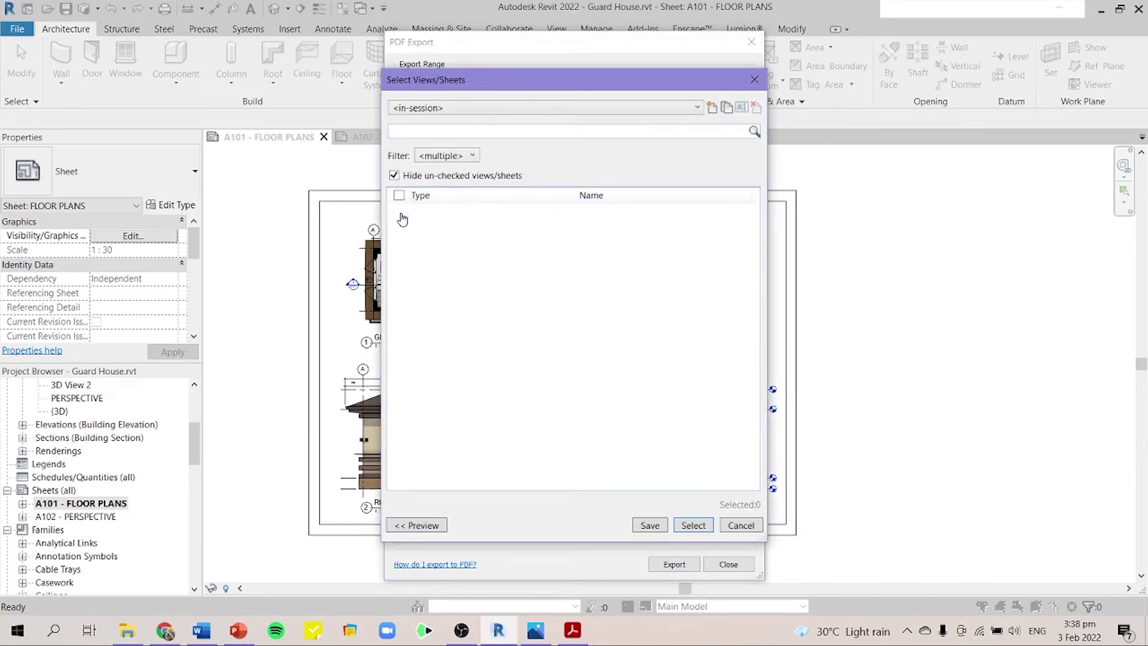
pyautogui.click(394, 175)
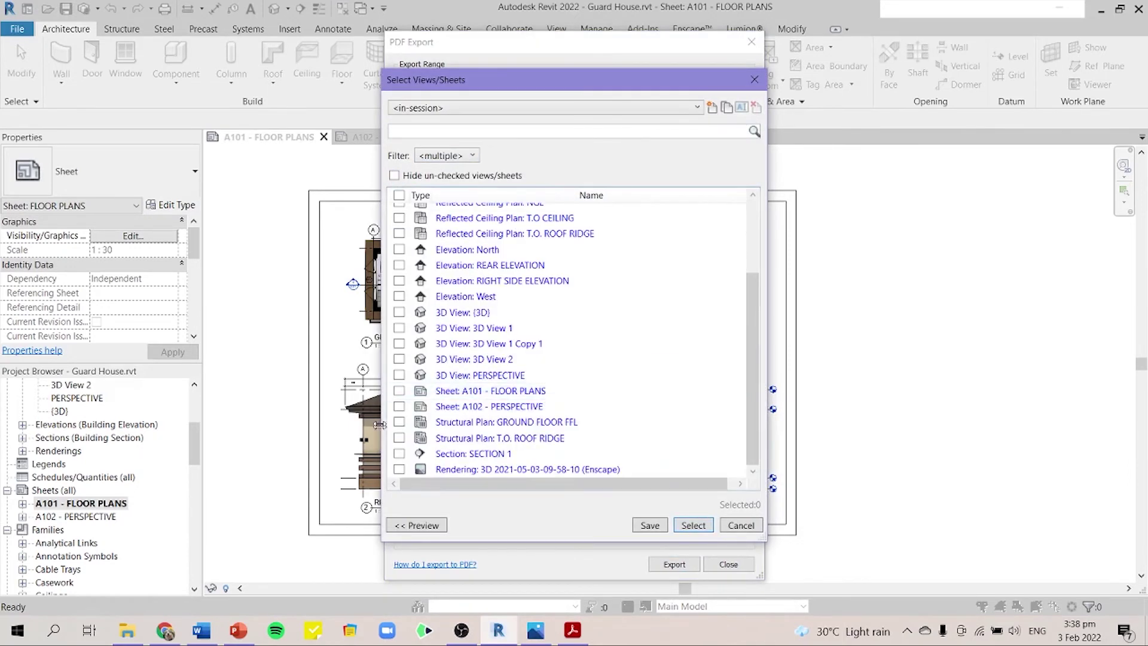
pyautogui.click(685, 527)
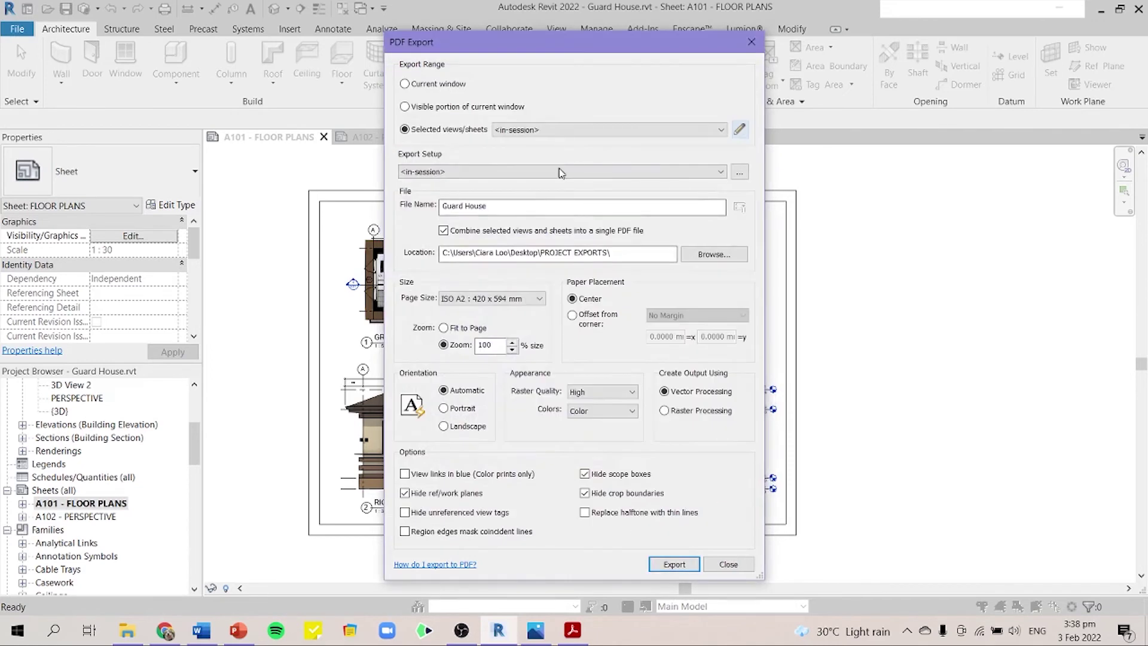
# Step: Keep the in-session setup, file name Guard House, single combined PDF and PROJECT EXPORTS location
pyautogui.click(491, 174)
pyautogui.click(491, 180)
pyautogui.click(504, 209)
pyautogui.tripleClick(504, 209)
pyautogui.click(538, 213)
pyautogui.click(458, 235)
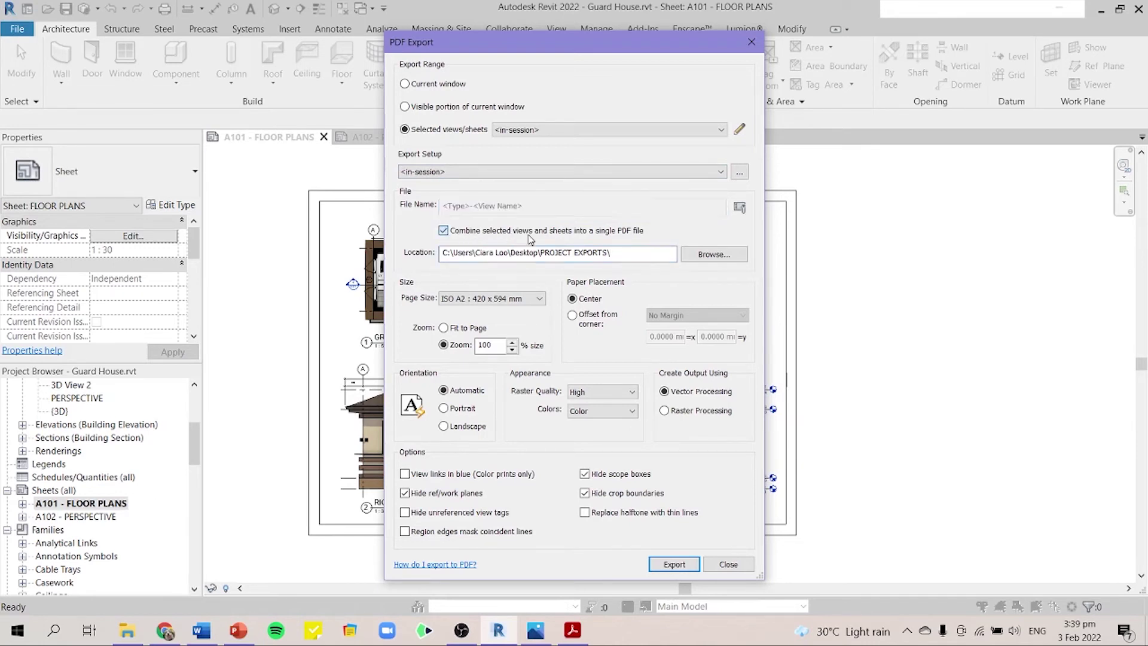
pyautogui.click(443, 230)
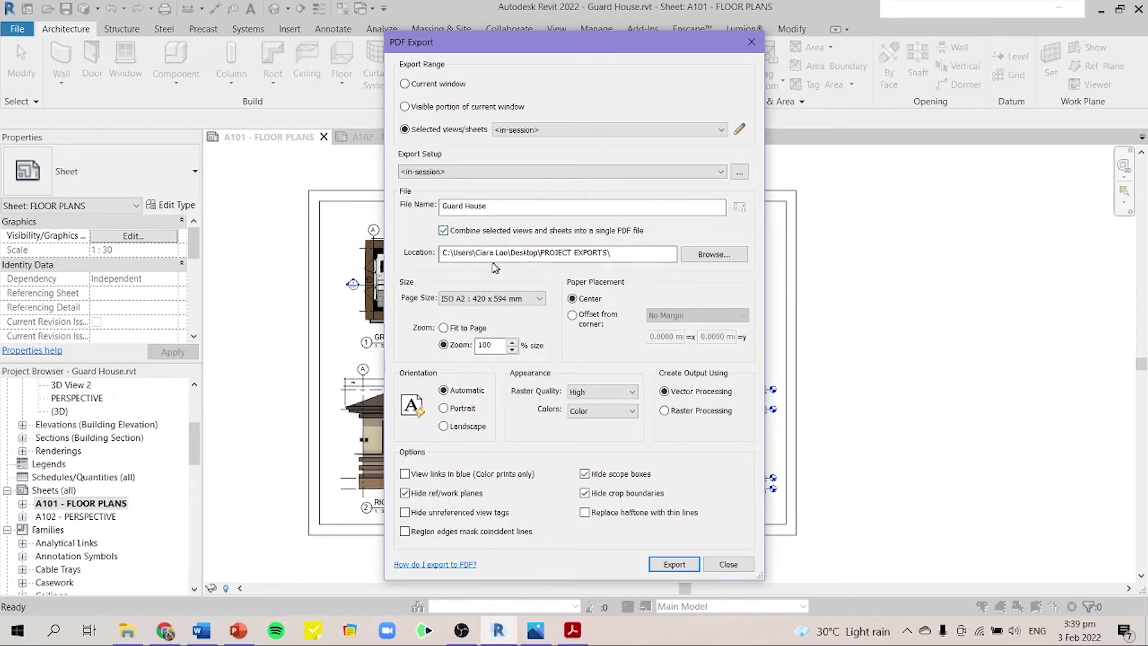
pyautogui.press('Tab')
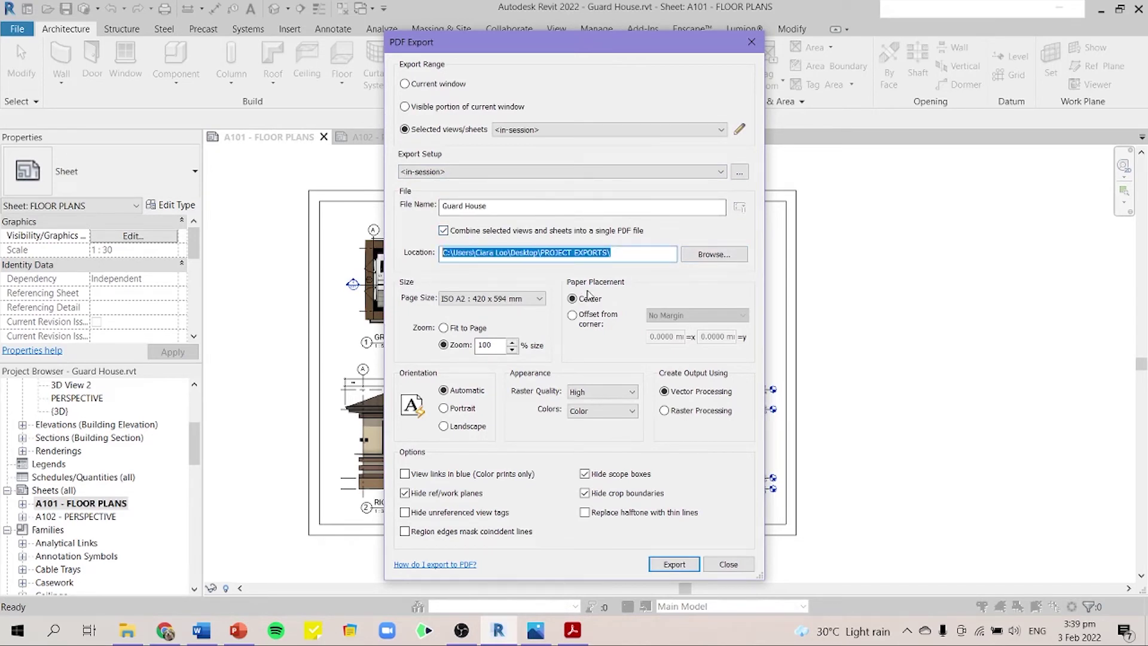
pyautogui.click(621, 256)
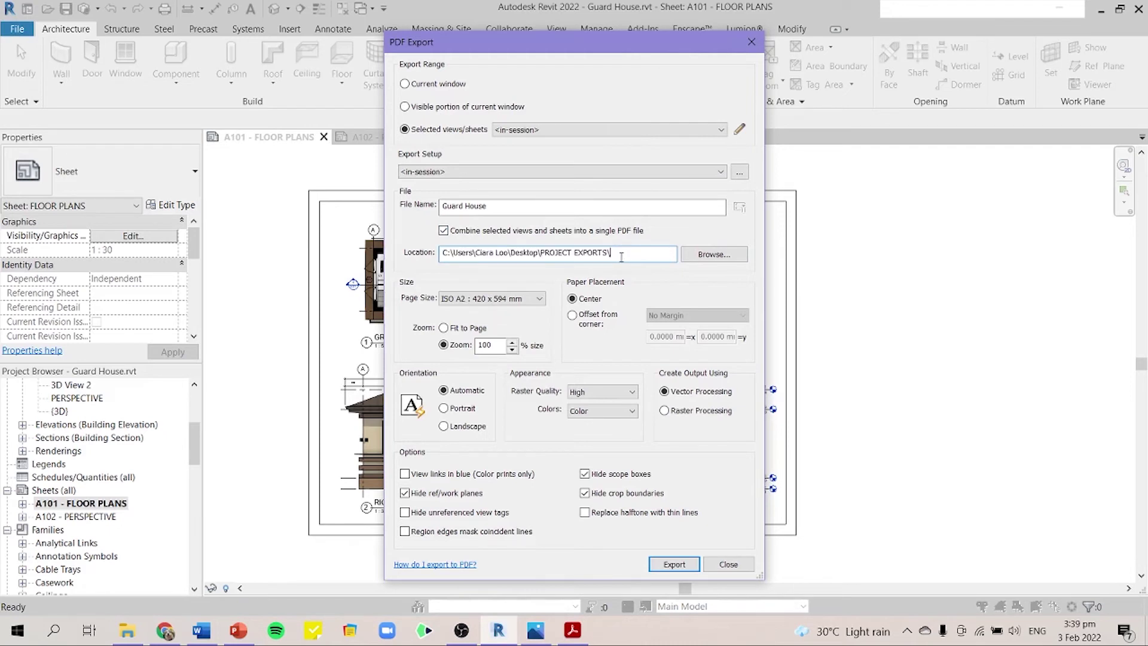
# Step: Keep page size ISO A2 : 420 x 594 mm with Automatic orientation
pyautogui.click(520, 298)
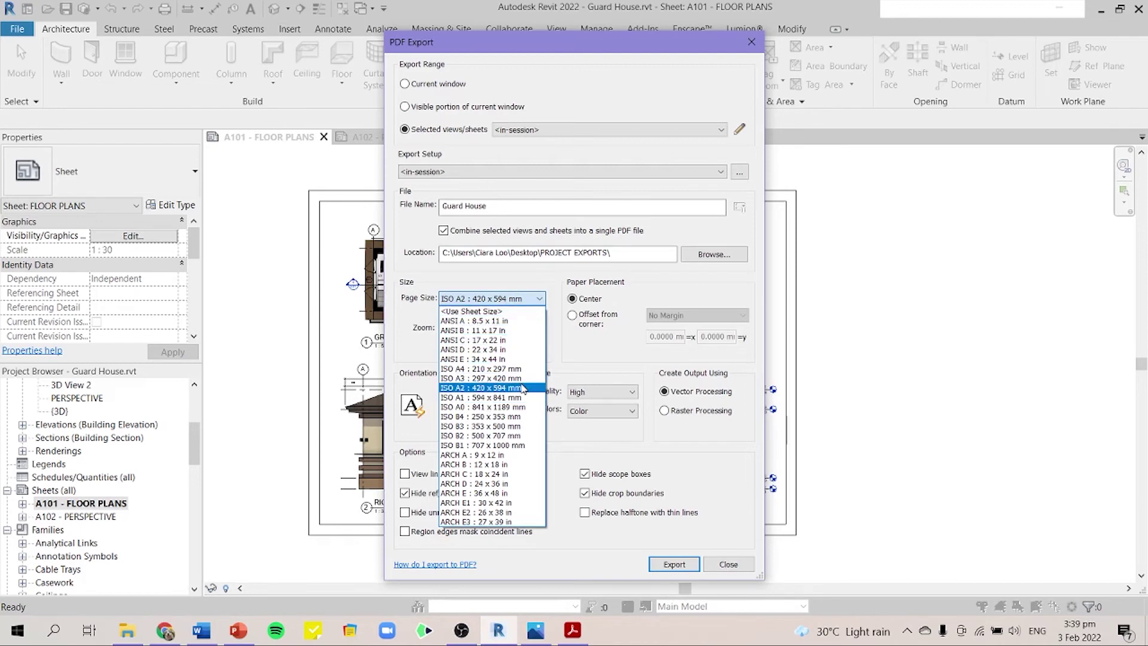
pyautogui.click(487, 388)
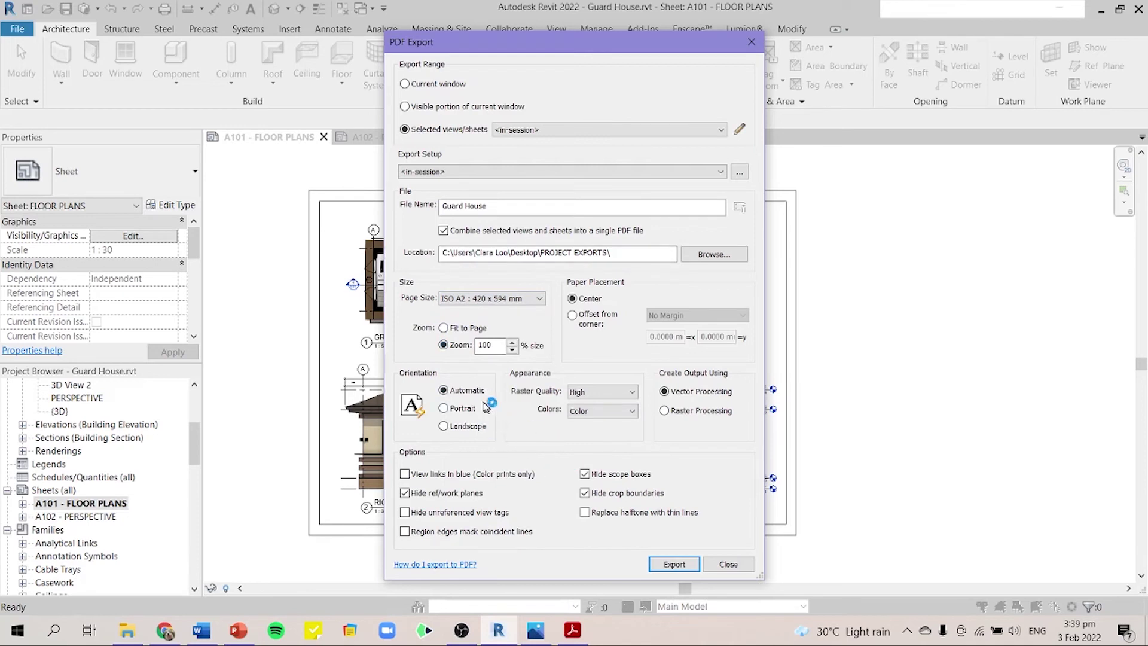
pyautogui.click(445, 425)
pyautogui.click(451, 411)
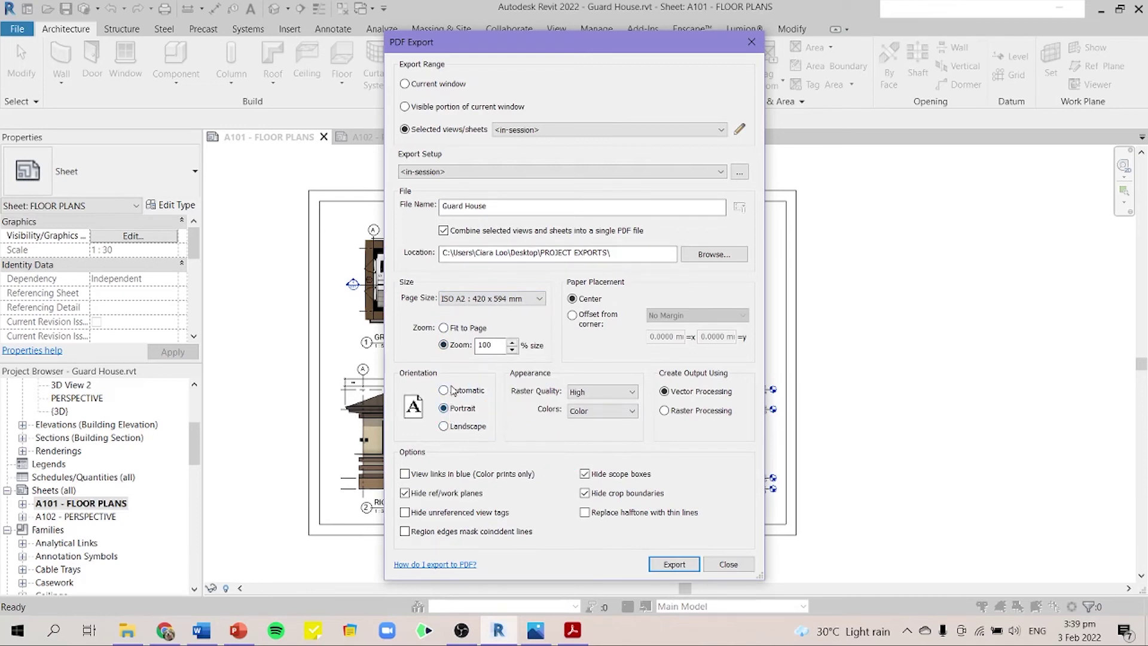
pyautogui.click(445, 392)
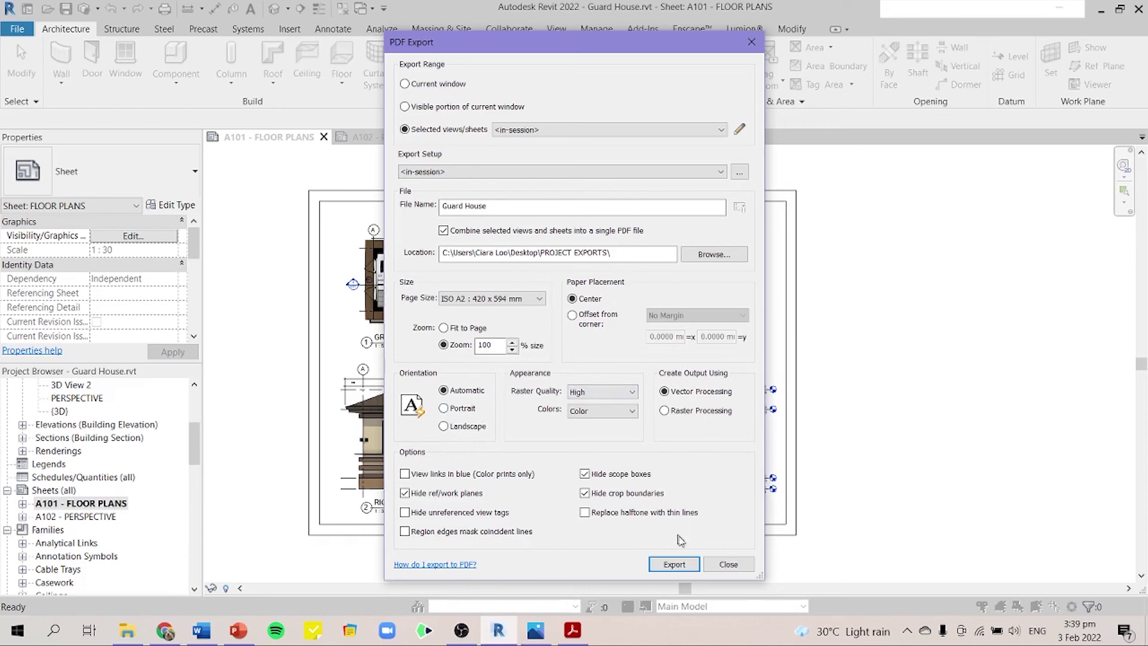
# Step: Export the PDF, overwriting the existing Guard House.pdf
pyautogui.click(678, 566)
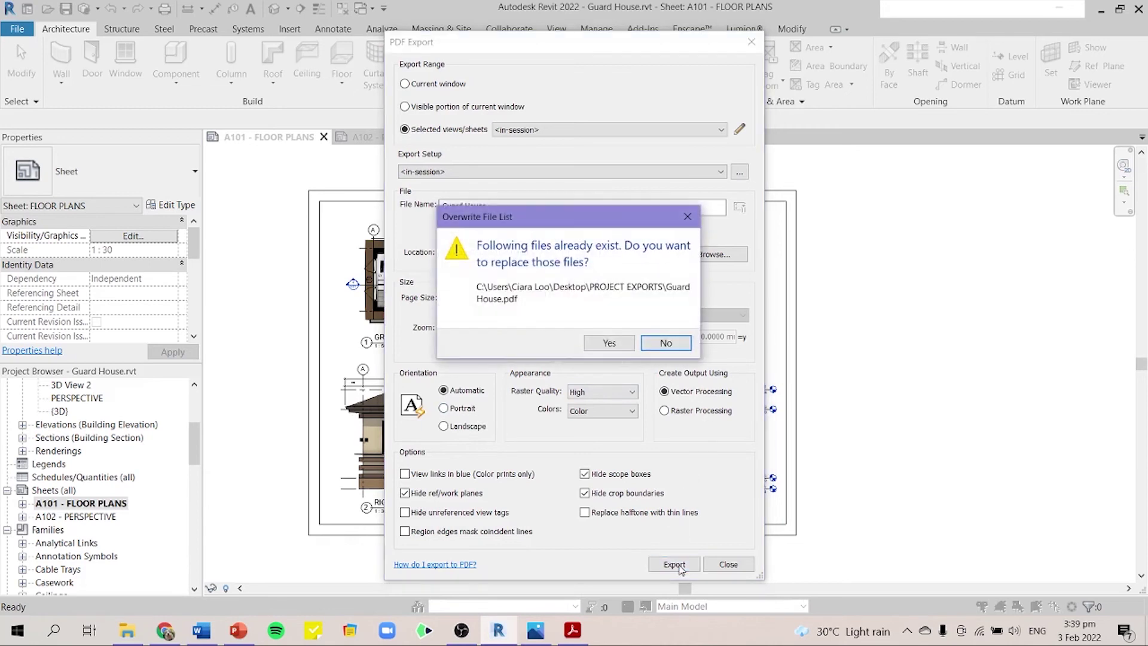
pyautogui.click(625, 345)
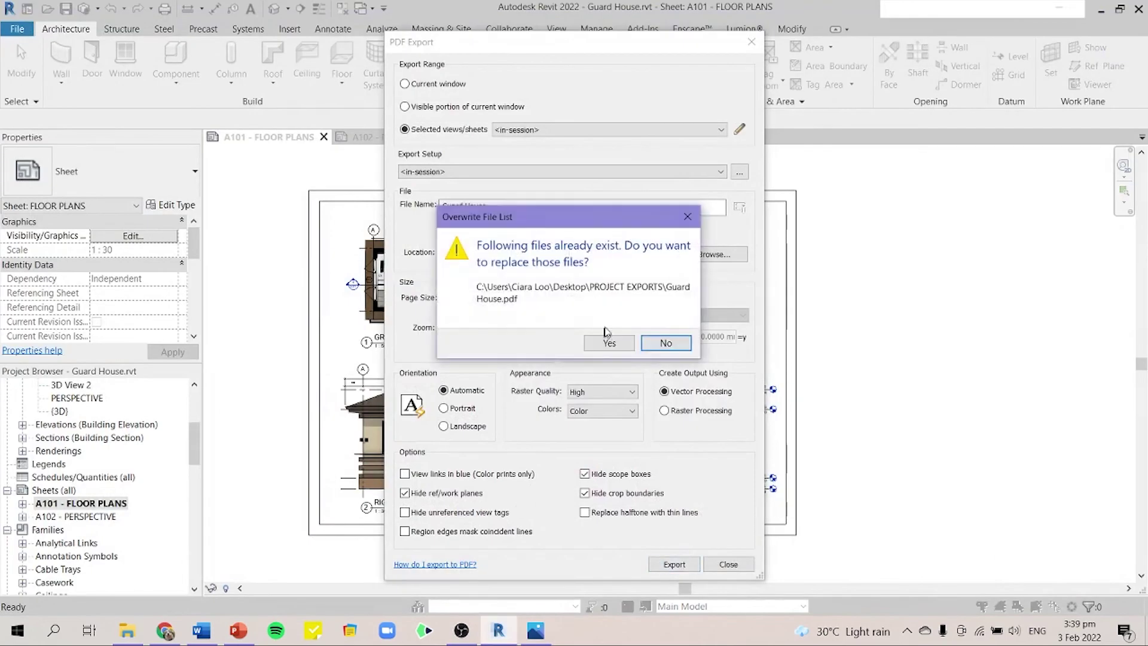
pyautogui.click(609, 342)
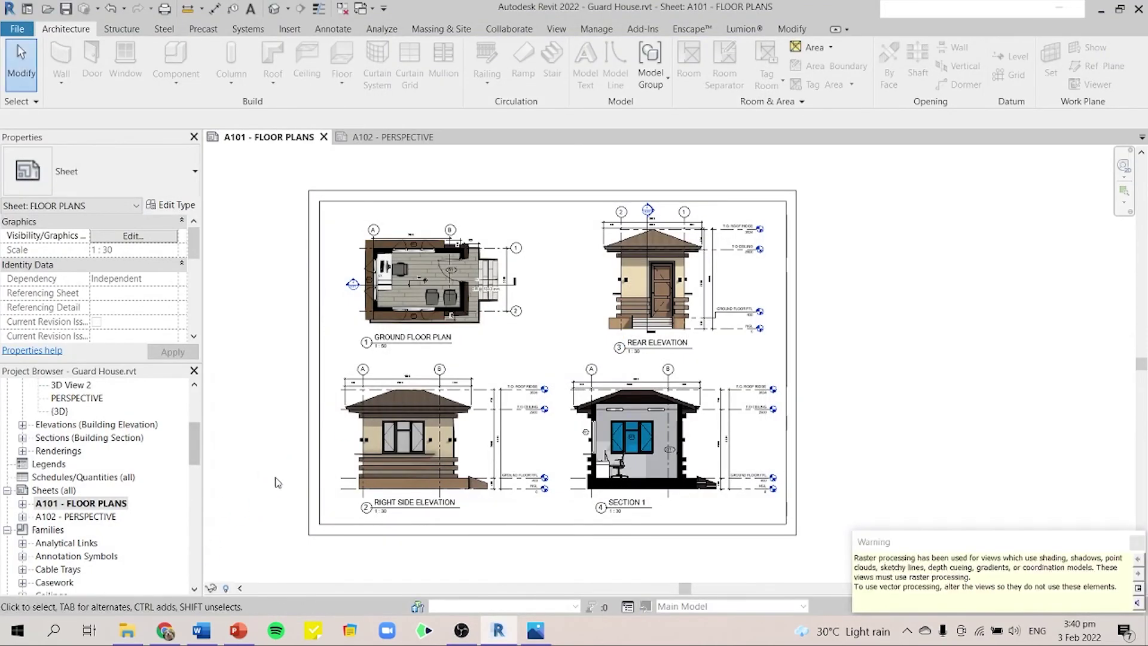
# Step: Open the re-exported Guard House.pdf, scroll between pages A101 and A102, and select the roof plan's SLOPE DN labels
pyautogui.click(127, 630)
pyautogui.doubleClick(333, 191)
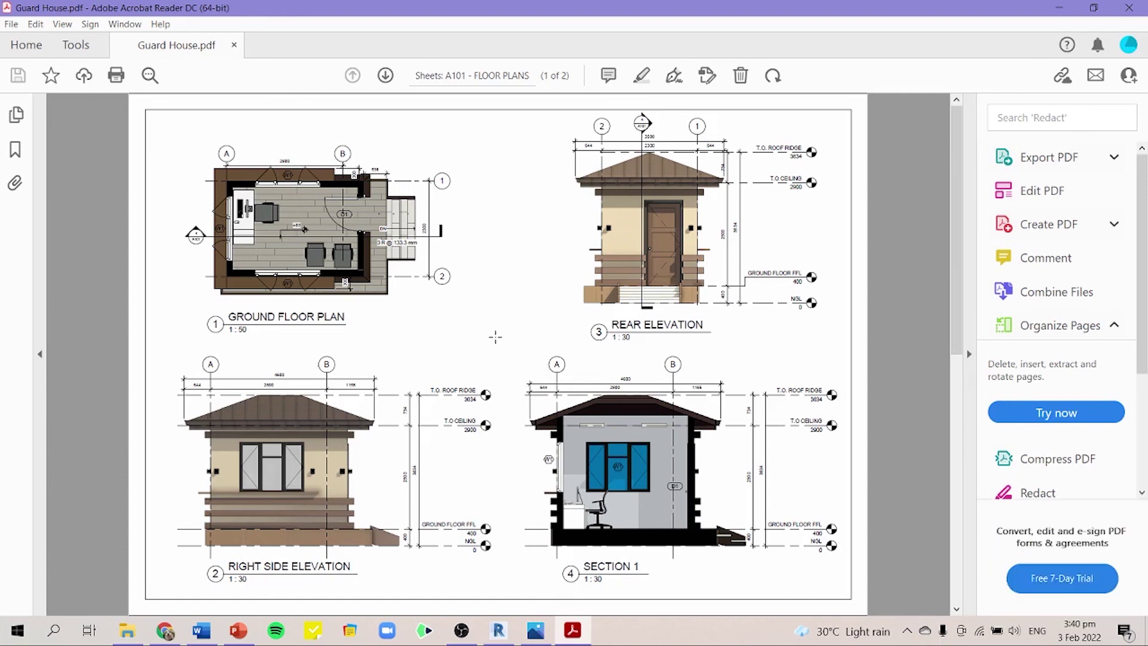
pyautogui.scroll(-2, 496, 338)
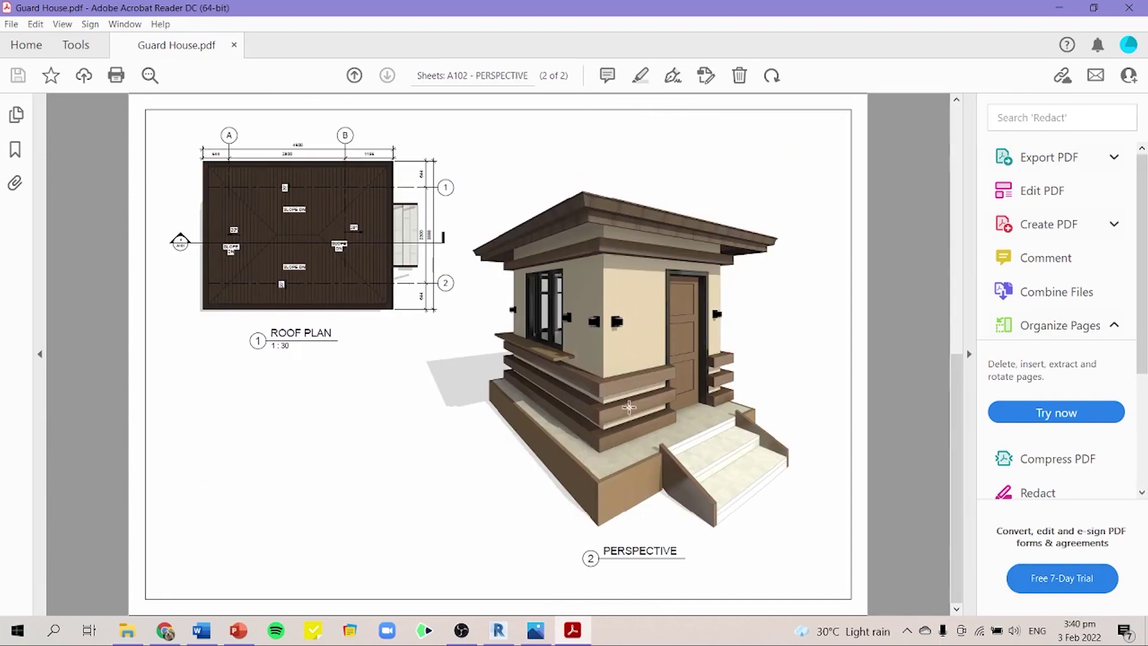
pyautogui.scroll(2, 598, 377)
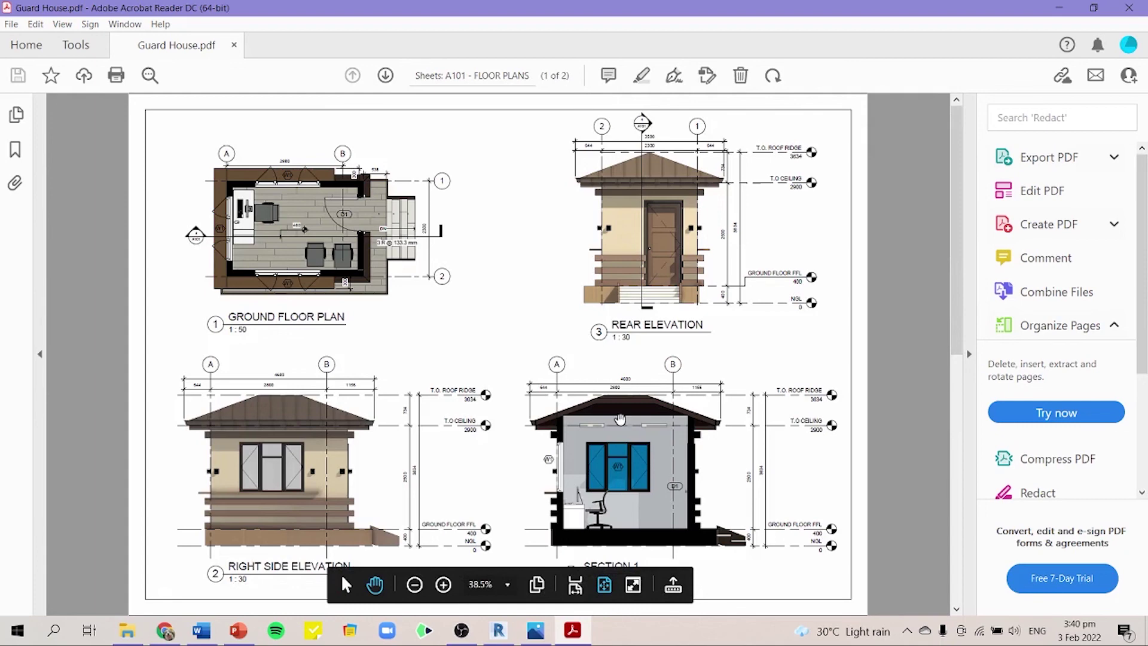
pyautogui.scroll(-2, 644, 483)
pyautogui.keyDown('ctrl'); pyautogui.scroll(3, 644, 483); pyautogui.keyUp('ctrl')
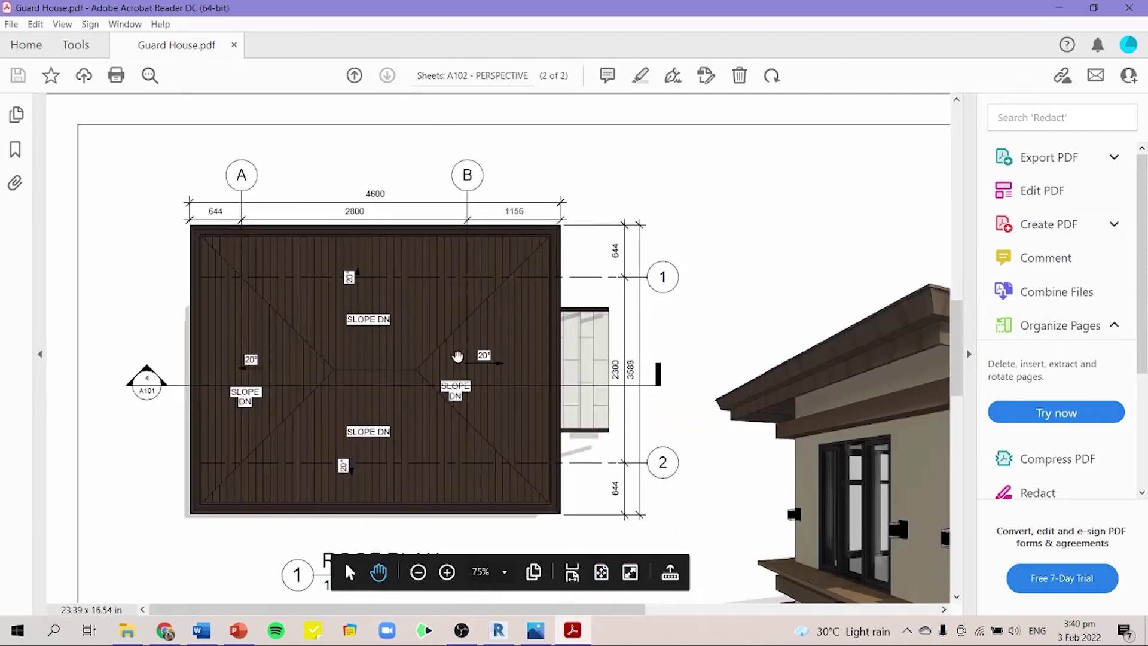
pyautogui.click(350, 572)
pyautogui.moveTo(418, 447); pyautogui.dragTo(498, 394)
pyautogui.moveTo(586, 306); pyautogui.dragTo(764, 99)
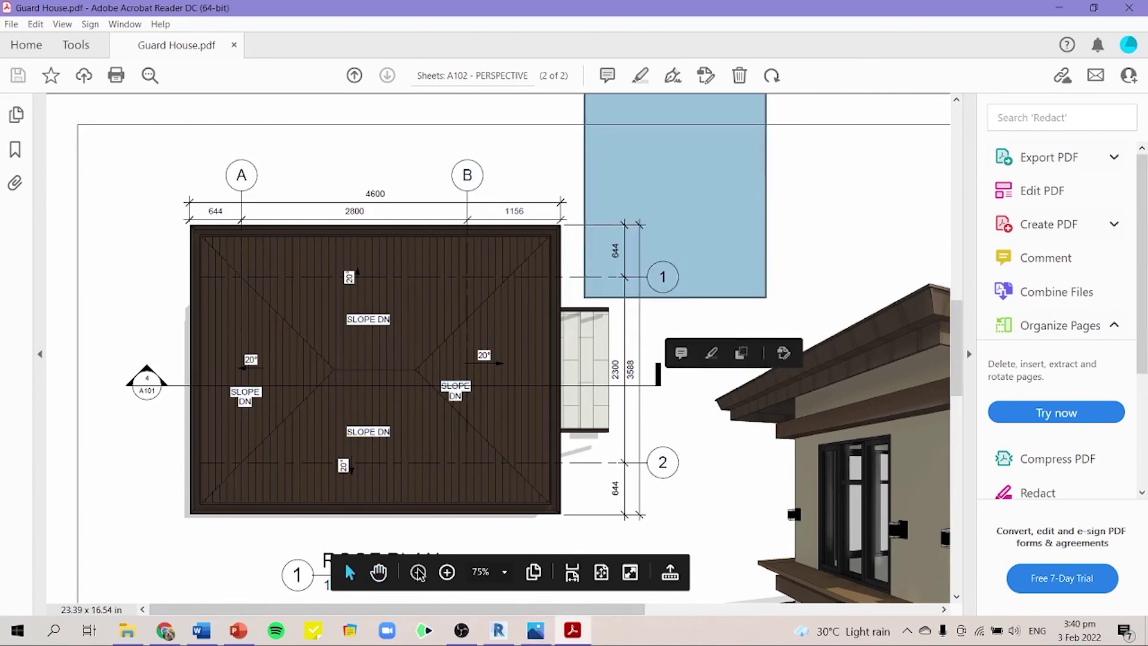